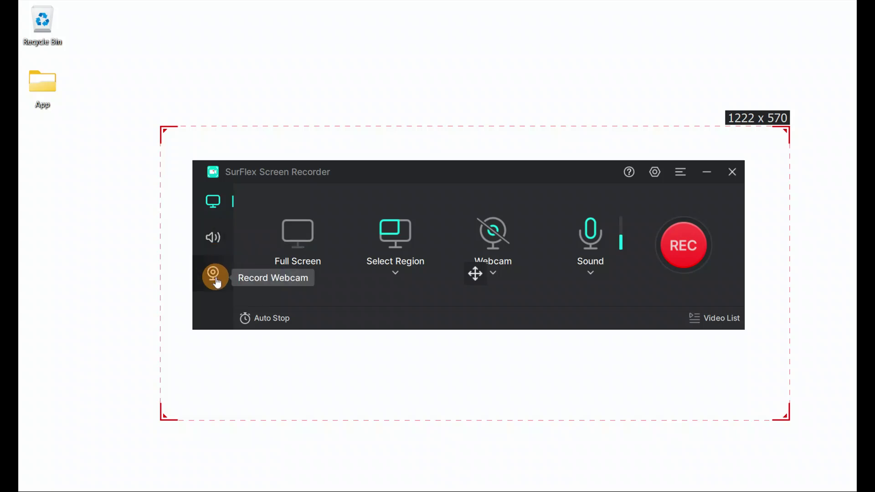
Step: Try auto-stop settings: enable it with a 500 MB file-size limit, applied only this time
click(252, 319)
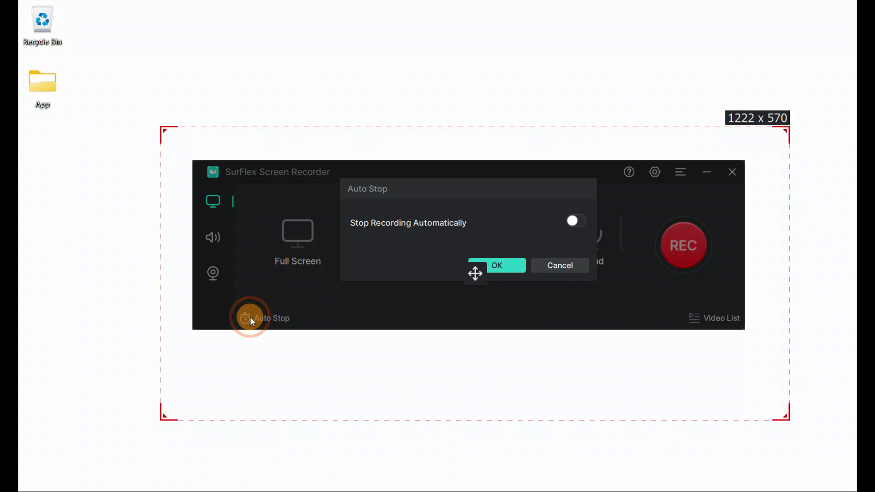
click(578, 221)
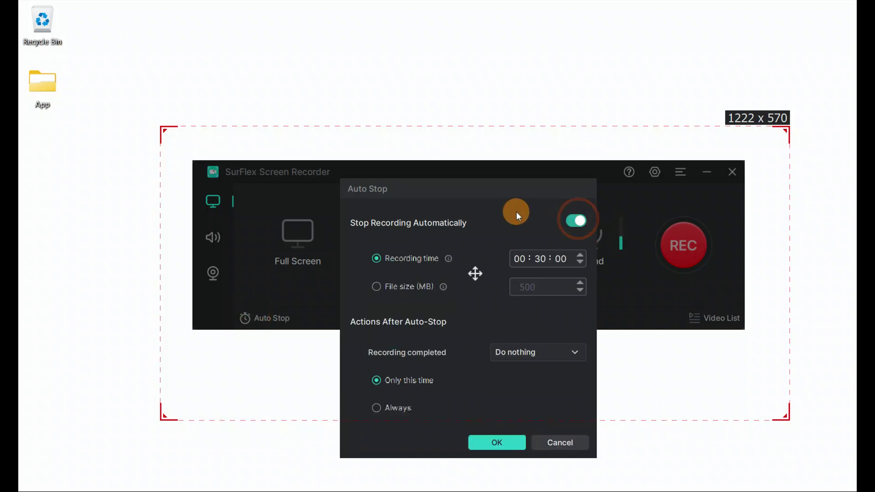
drag(465, 188, 467, 136)
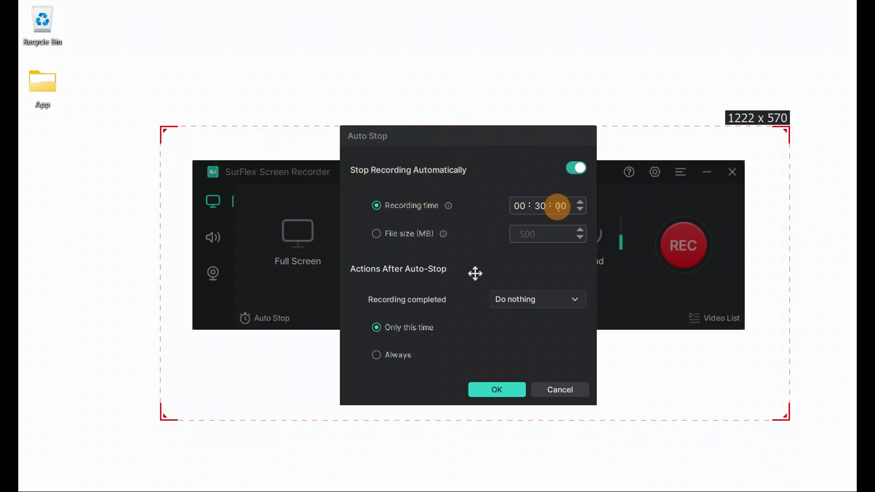
click(381, 234)
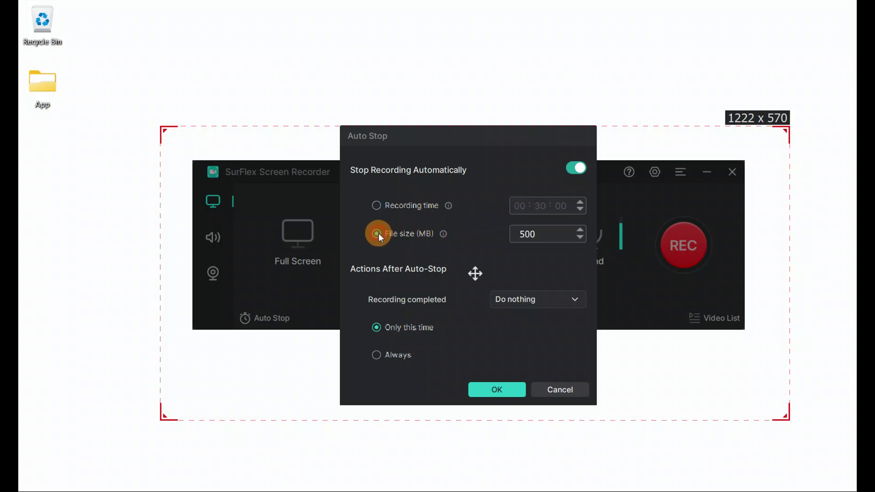
click(542, 237)
click(377, 326)
Step: Keep 'Do nothing' as the after-recording action, then discard the auto-stop changes
click(555, 299)
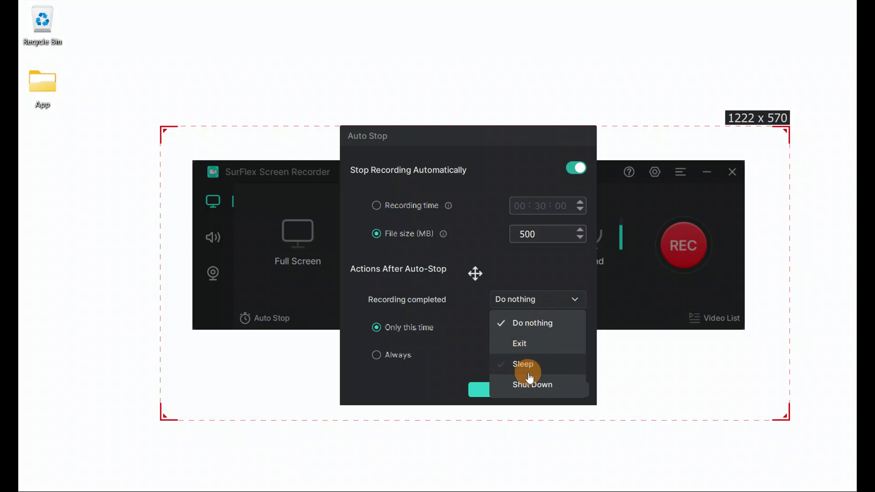
click(532, 323)
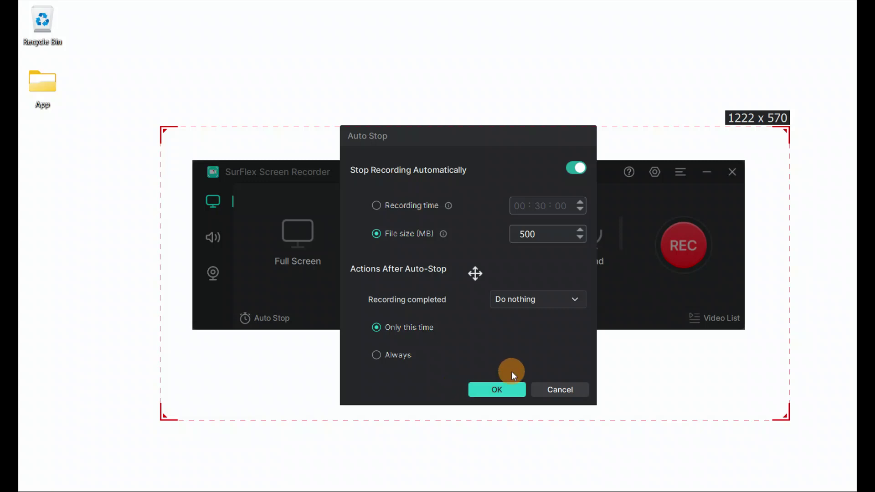
click(520, 310)
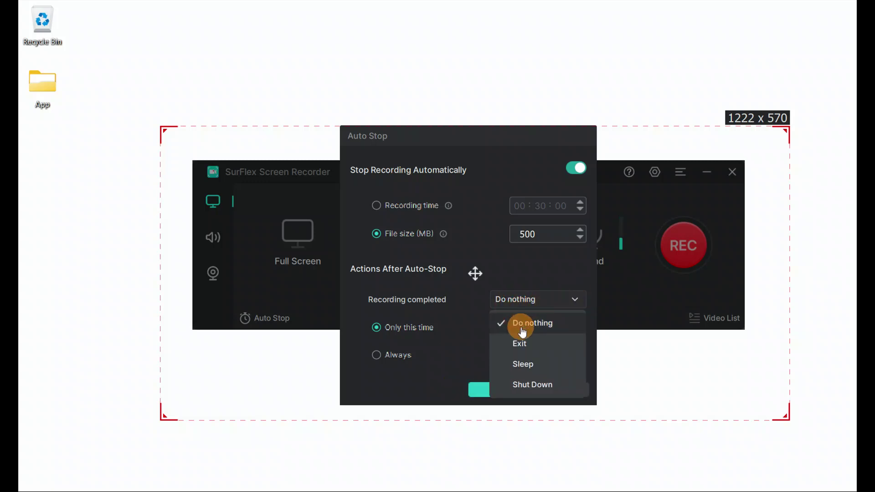
click(520, 325)
click(565, 391)
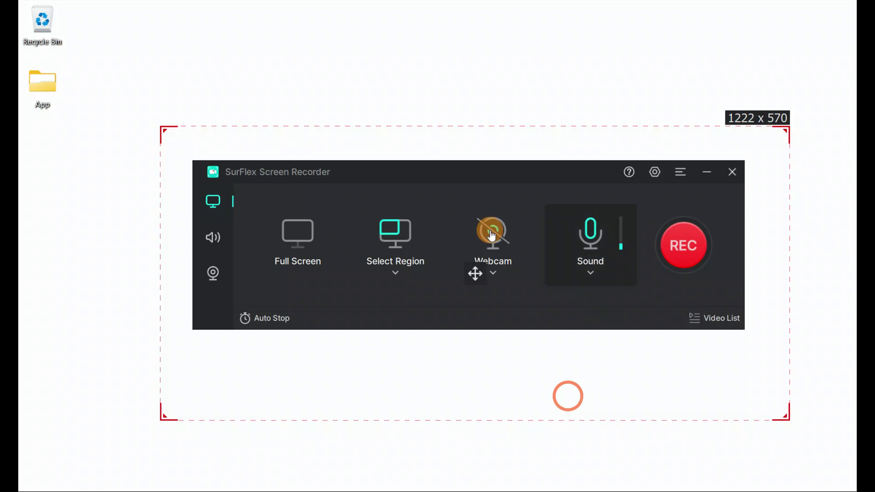
Step: Turn automatic stopping off, confirm it, and switch to audio-only recording
click(265, 318)
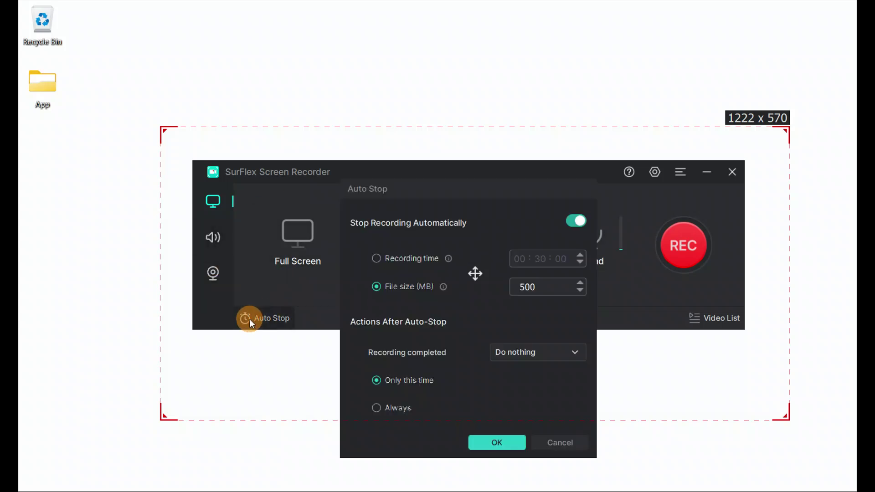
click(575, 221)
click(506, 267)
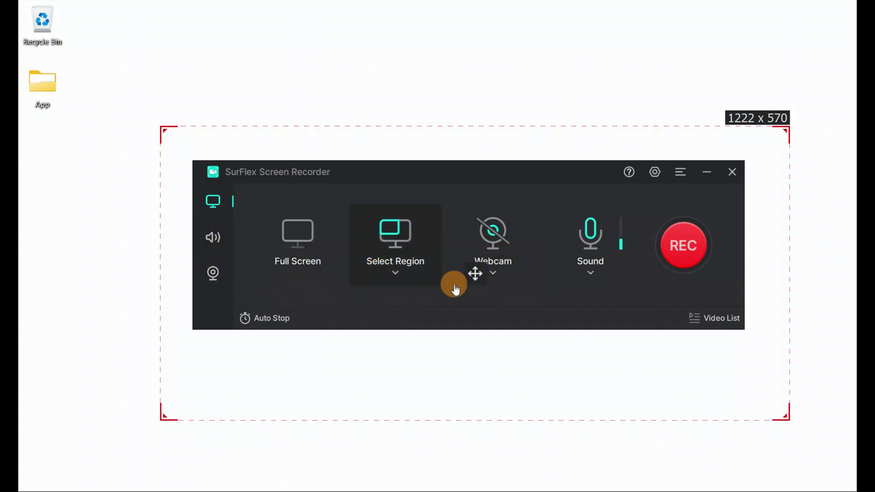
click(212, 236)
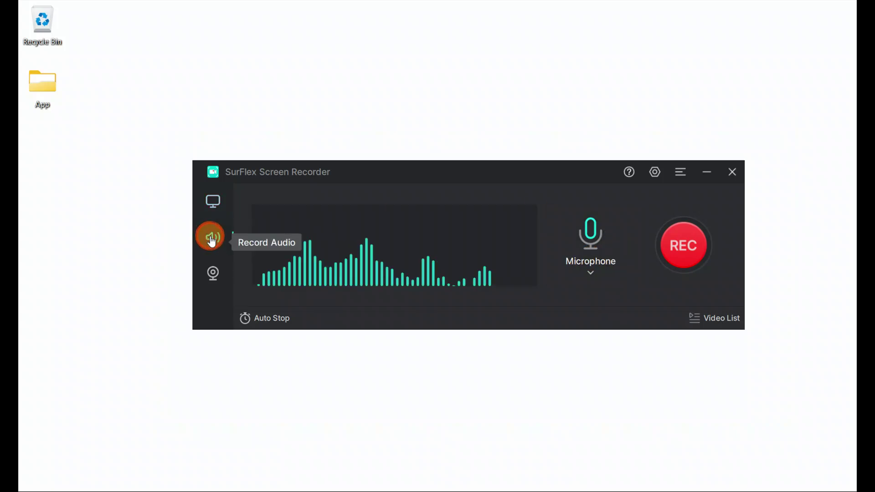
Step: Check the audio source list, keep Microphone, and return to Record Screen mode
click(587, 277)
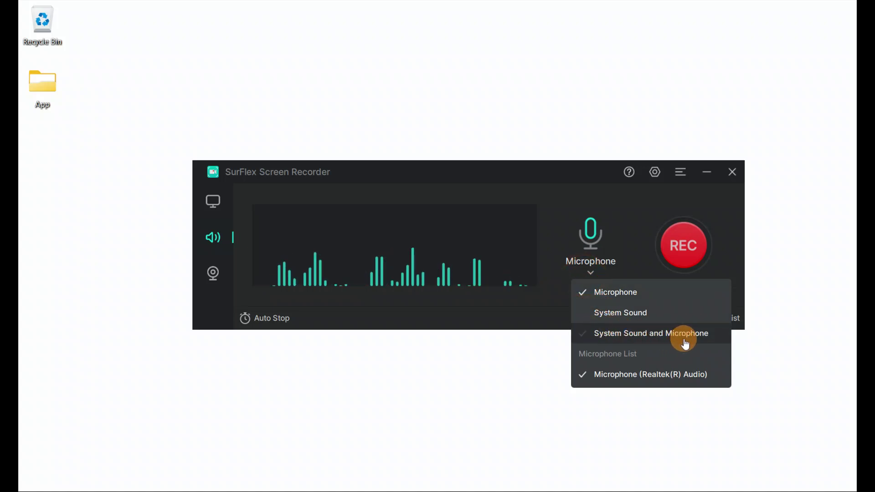
click(437, 380)
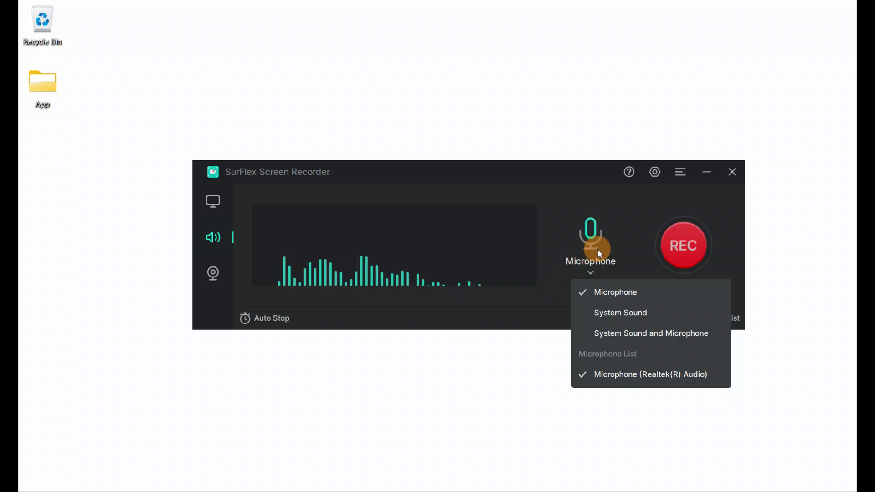
click(595, 265)
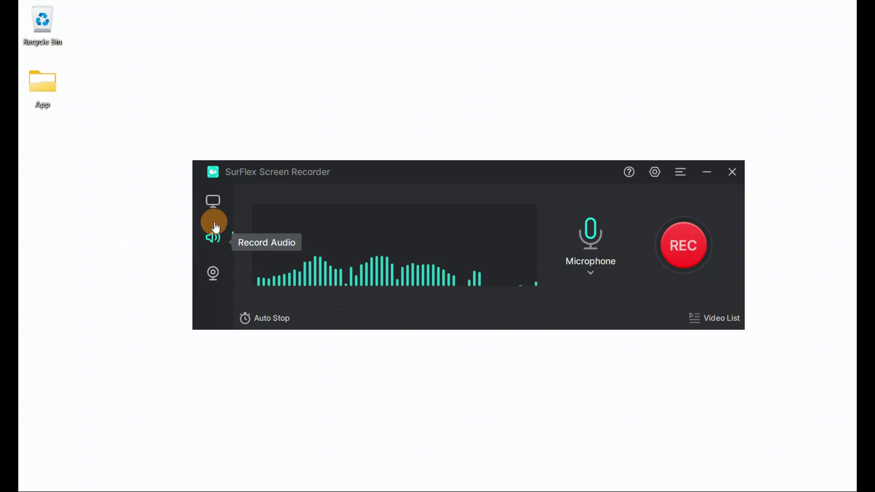
click(212, 201)
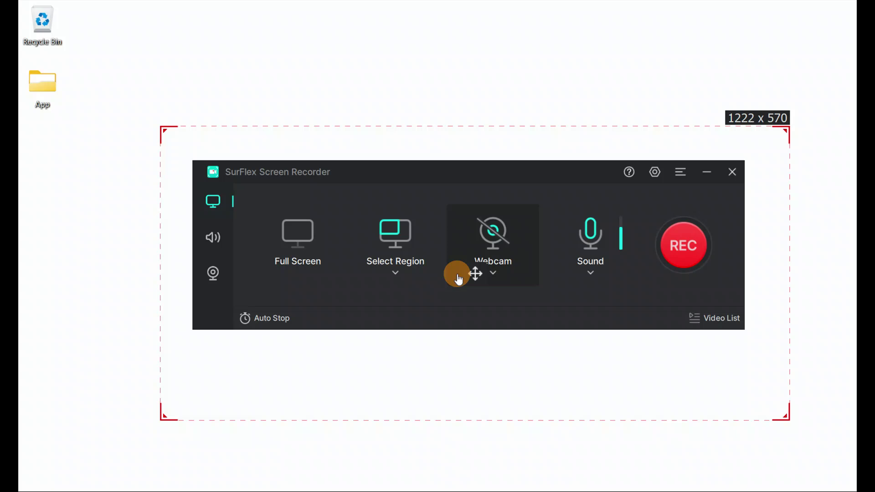
click(493, 274)
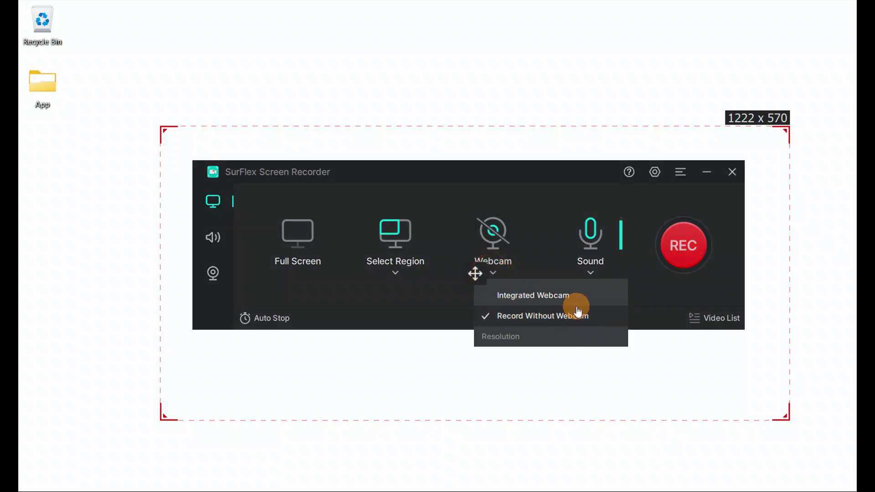
click(592, 273)
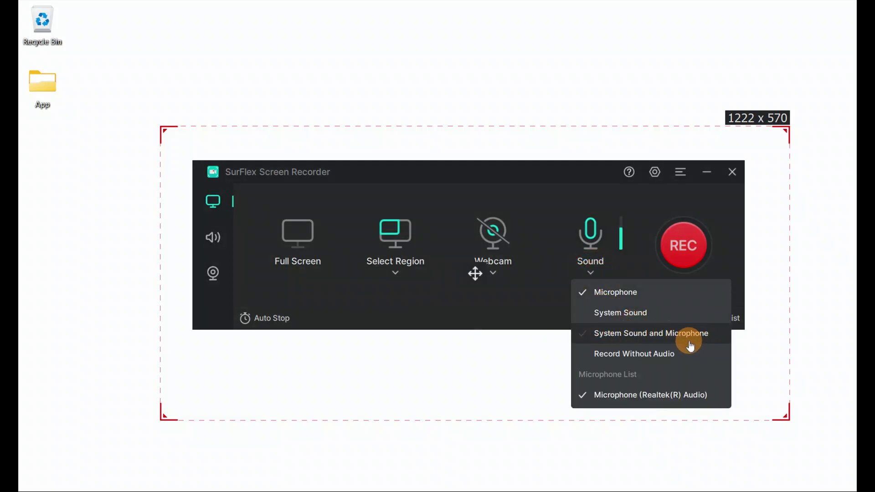
click(673, 361)
click(597, 272)
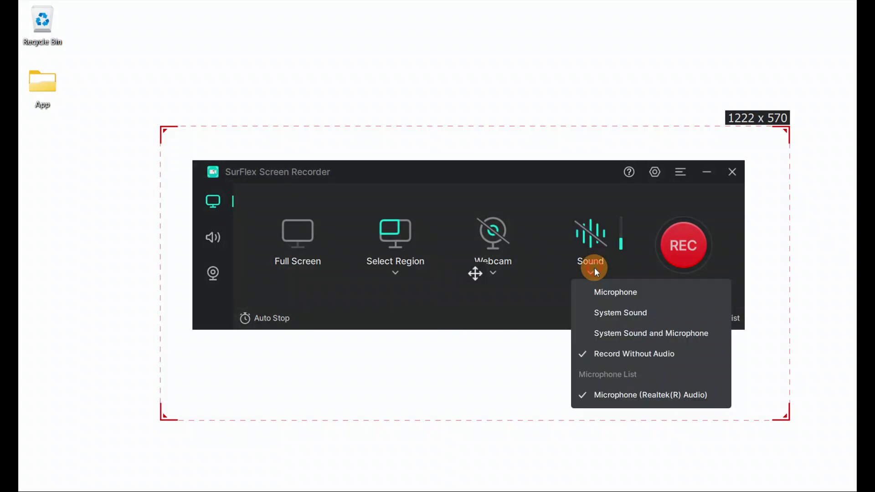
click(615, 292)
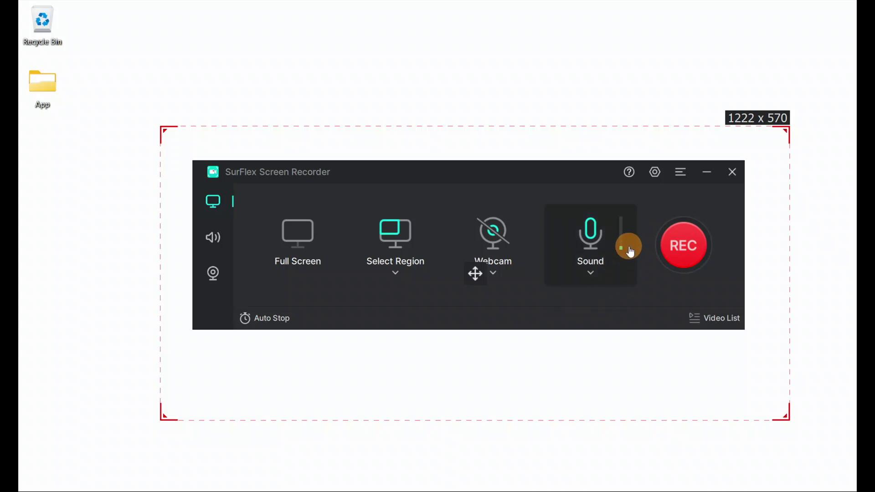
click(590, 274)
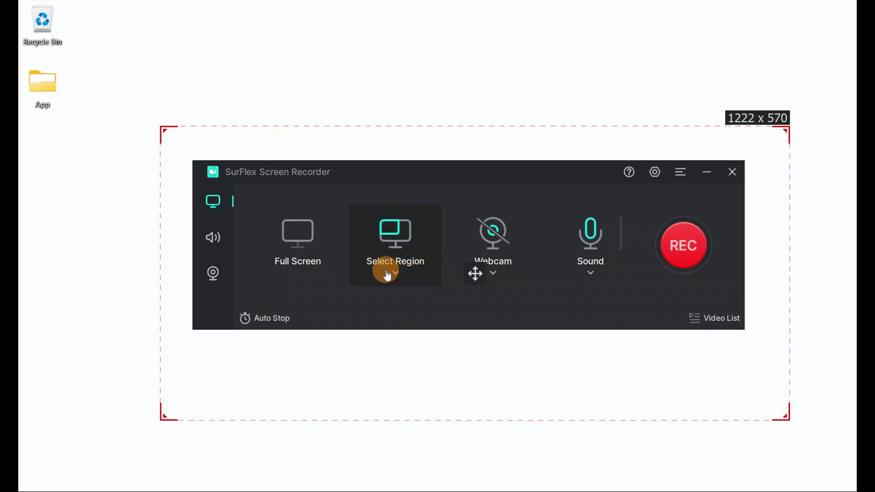
Step: Switch to full-screen capture, then set a fixed 1280×720 HD capture region
click(296, 258)
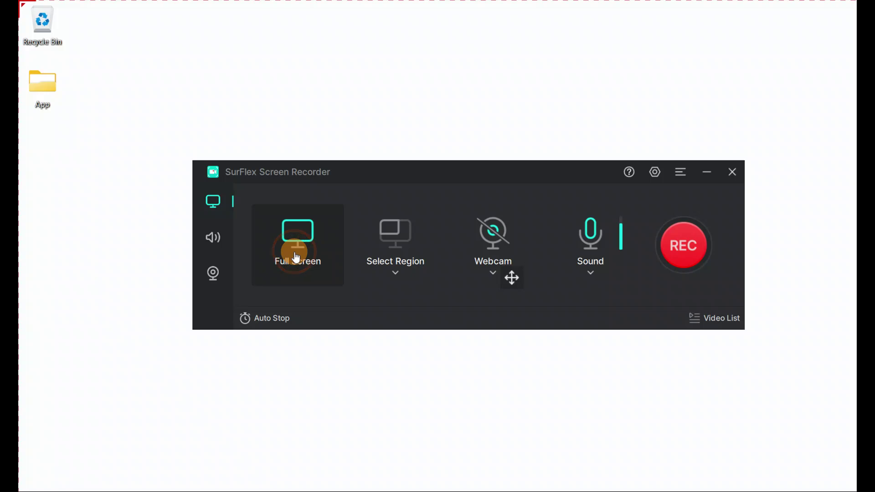
click(396, 273)
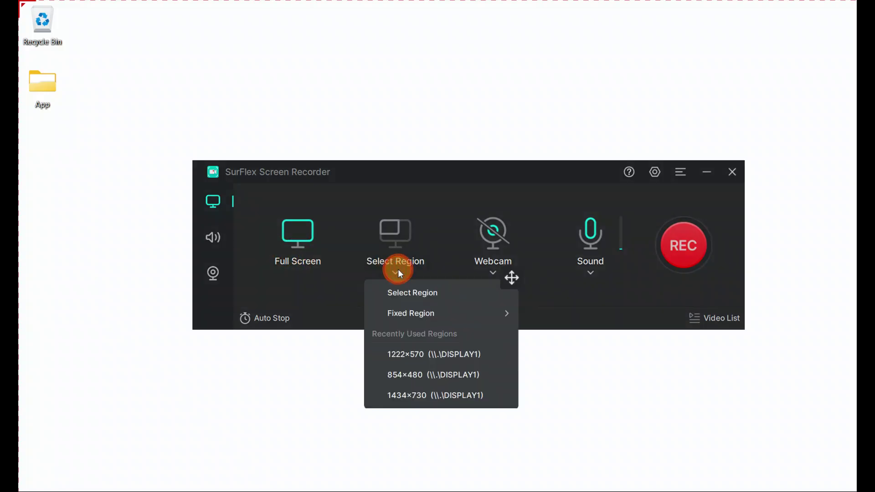
mouse_move(414, 312)
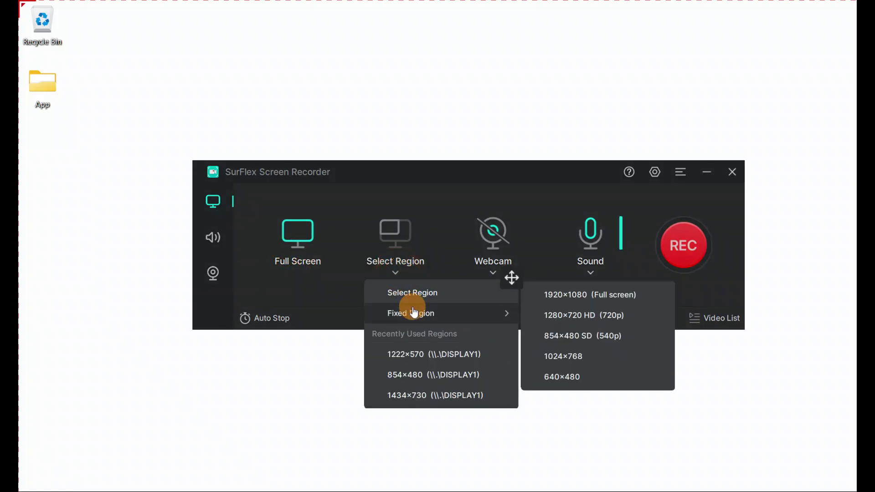
click(572, 325)
click(493, 269)
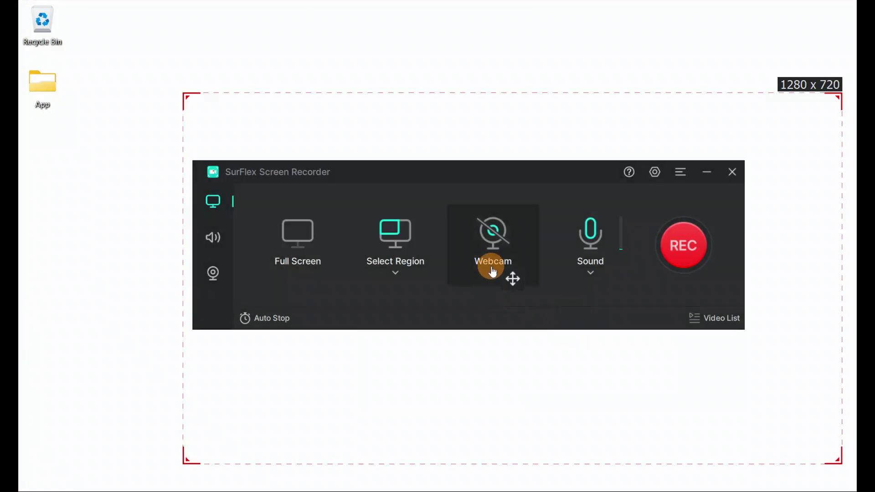
click(386, 269)
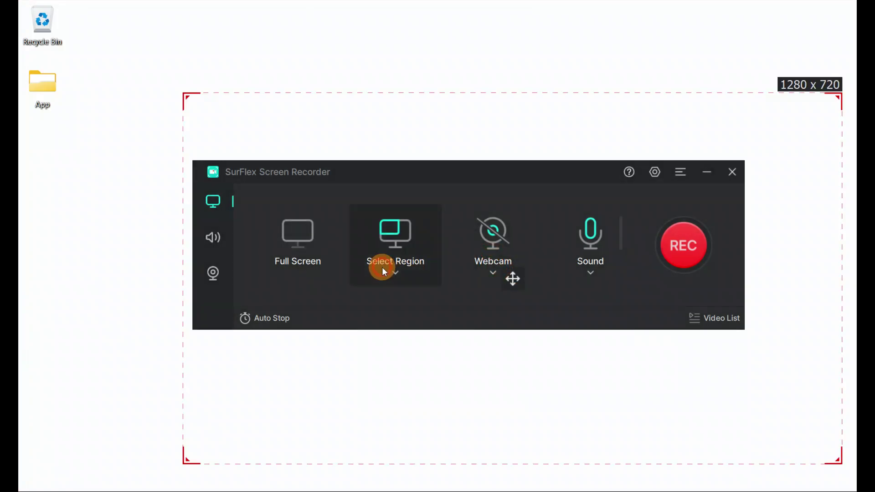
Step: Change the fixed region to 854×480 SD, then start drawing a custom region
click(383, 267)
mouse_move(430, 322)
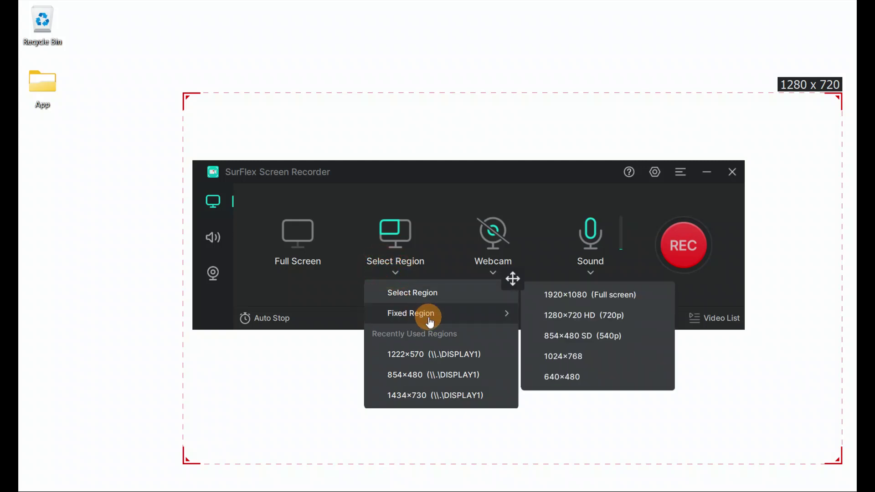
click(566, 335)
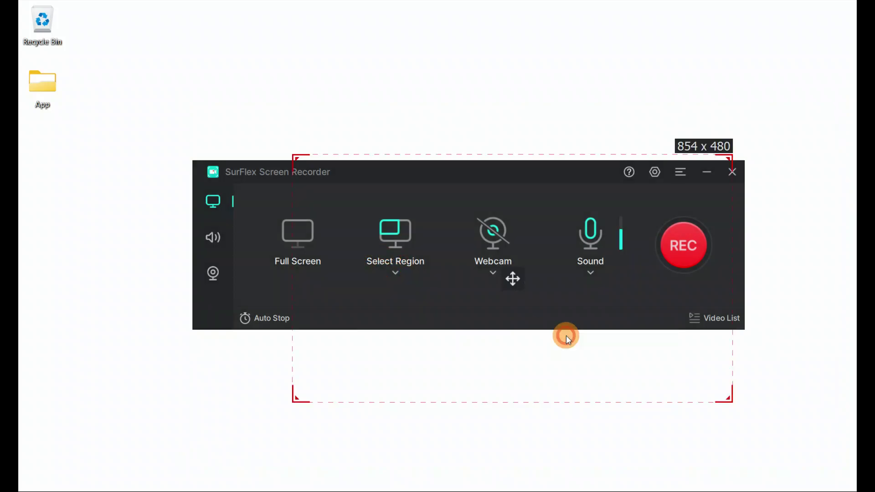
click(387, 267)
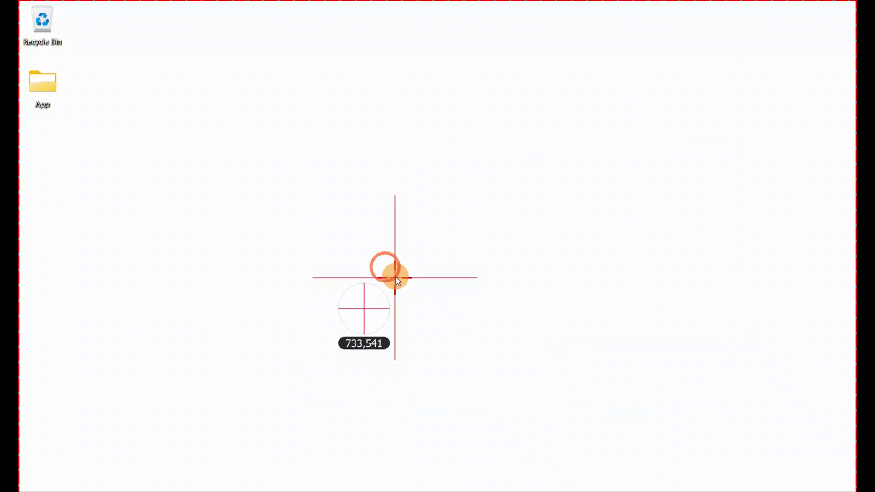
Step: Drag out several trial capture regions: wide, larger, smaller, and tall narrow
drag(266, 158, 791, 387)
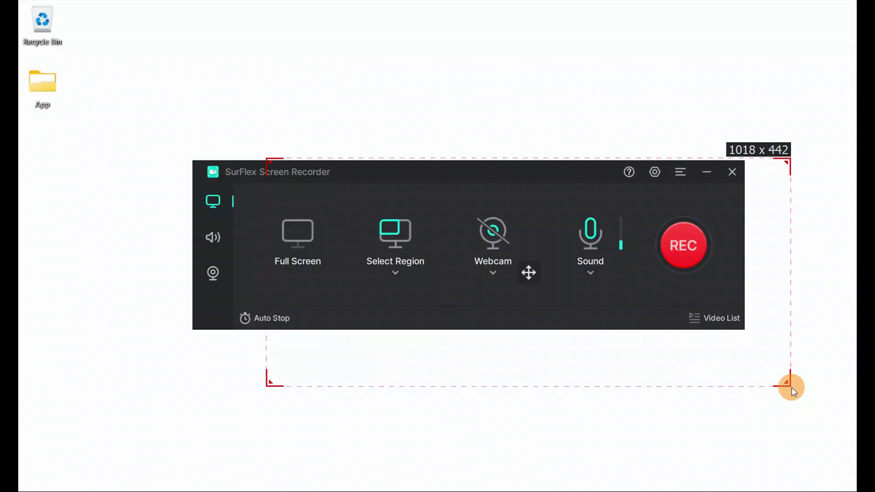
click(400, 283)
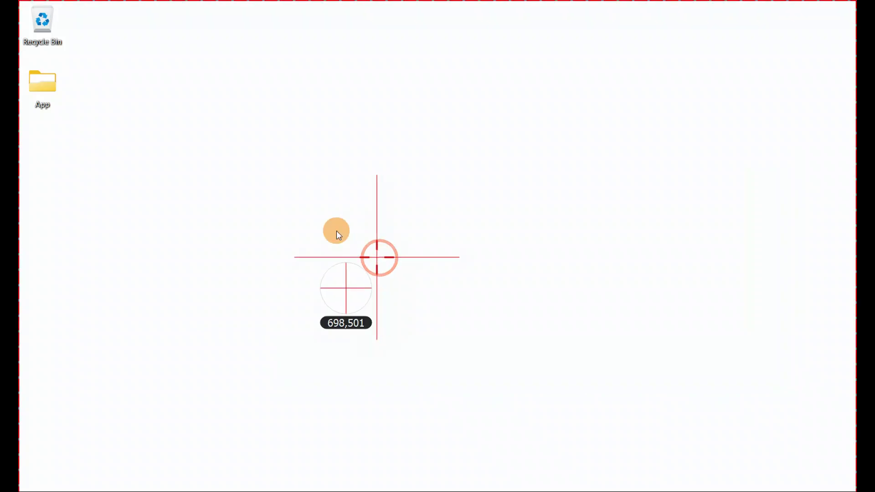
drag(224, 138, 700, 444)
click(384, 269)
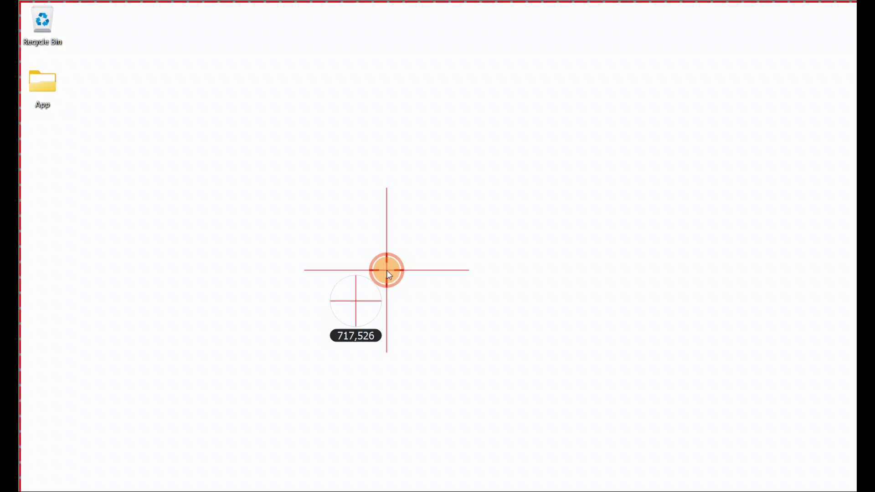
drag(297, 135, 511, 390)
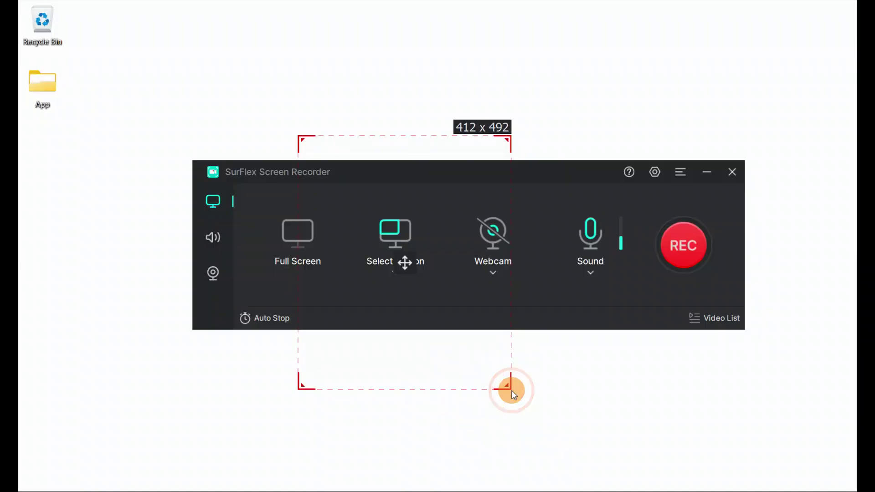
click(393, 283)
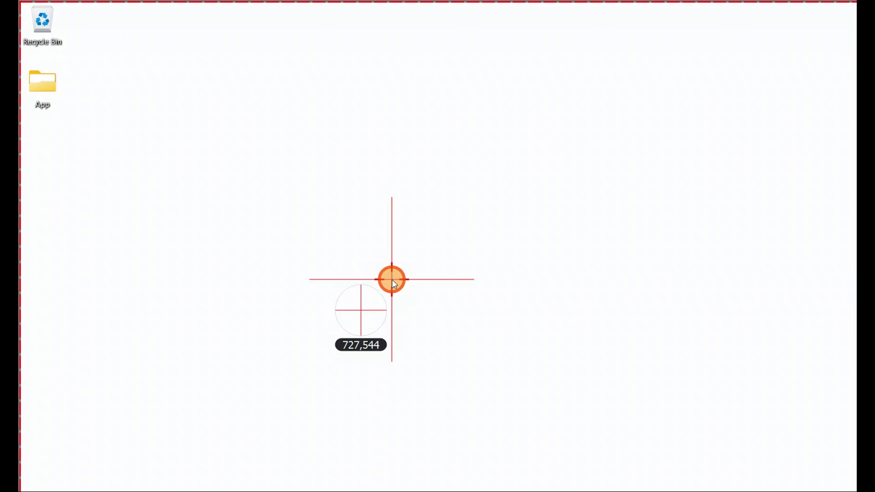
drag(344, 56, 490, 440)
click(393, 240)
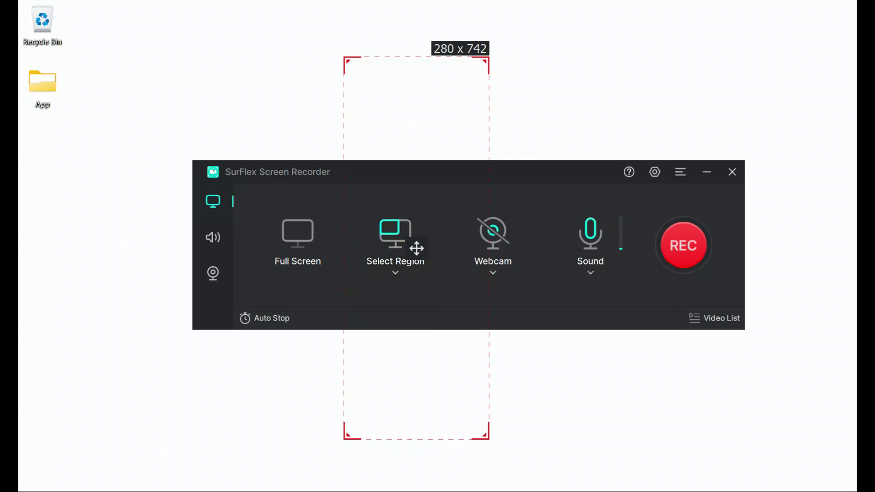
Step: Set a fixed 1280×720 region, then stretch its corners to about 1364×604
click(395, 273)
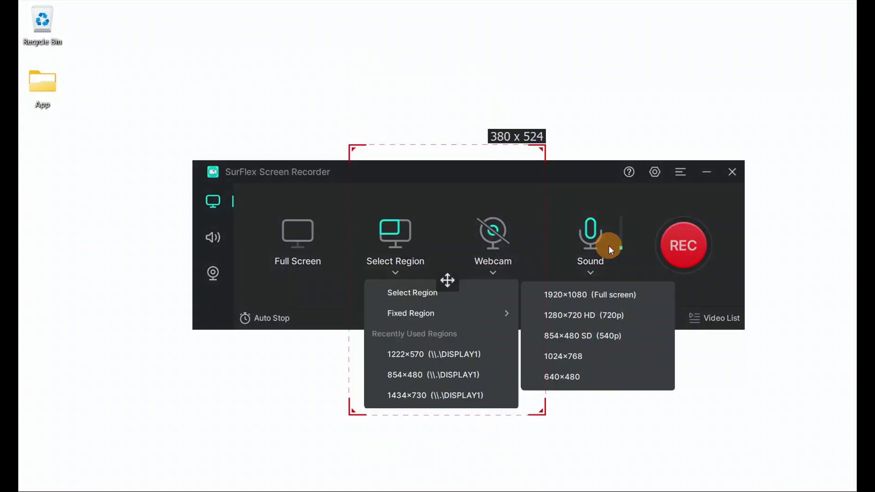
click(580, 320)
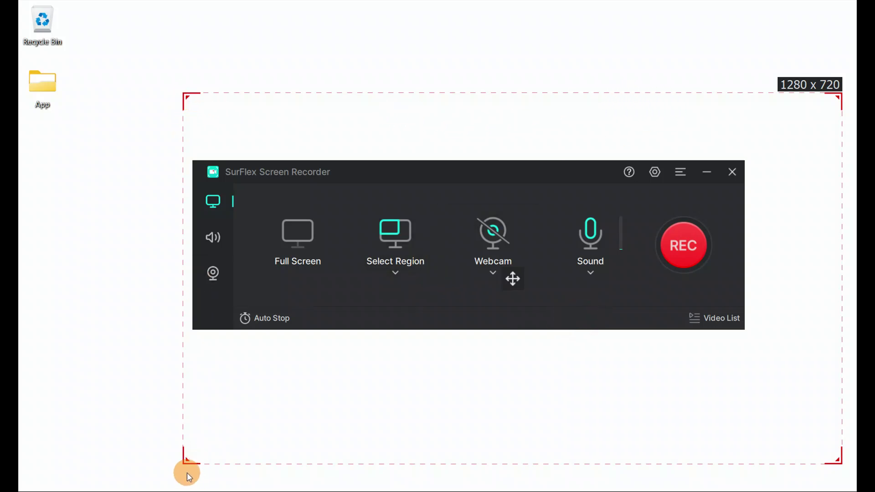
drag(185, 461, 94, 431)
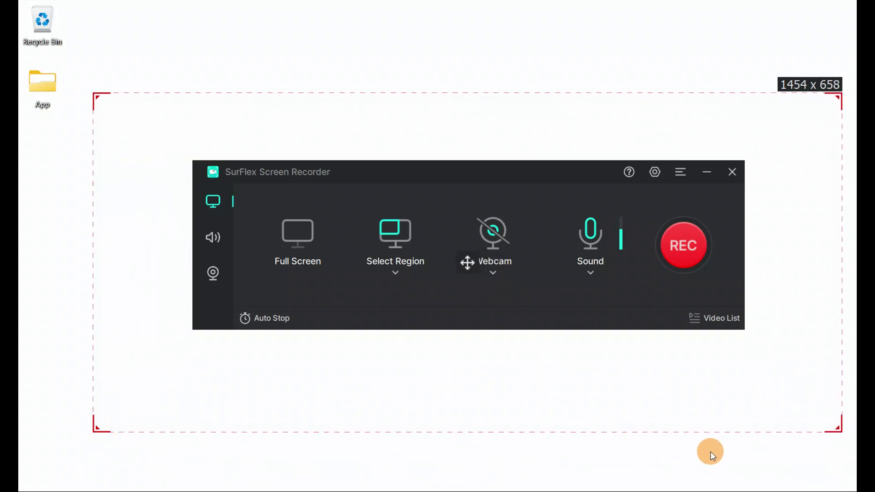
drag(841, 433, 793, 404)
click(696, 317)
drag(587, 144, 534, 116)
click(289, 146)
click(346, 147)
click(427, 153)
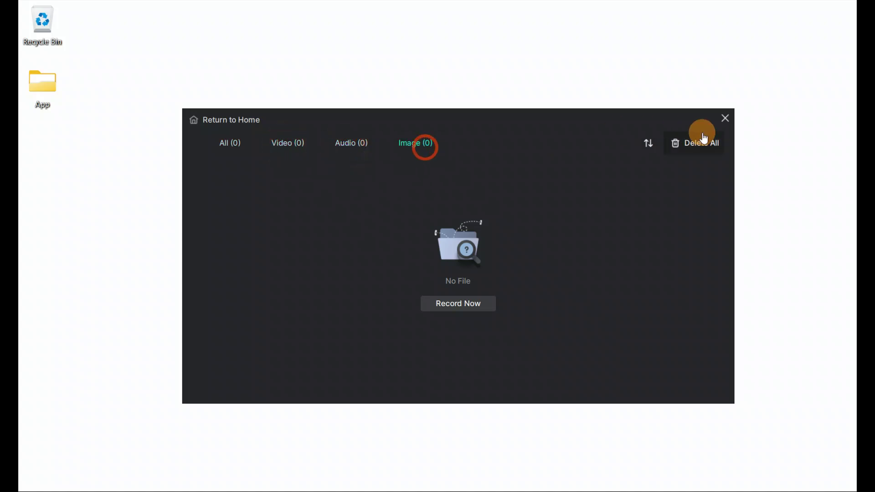
click(723, 121)
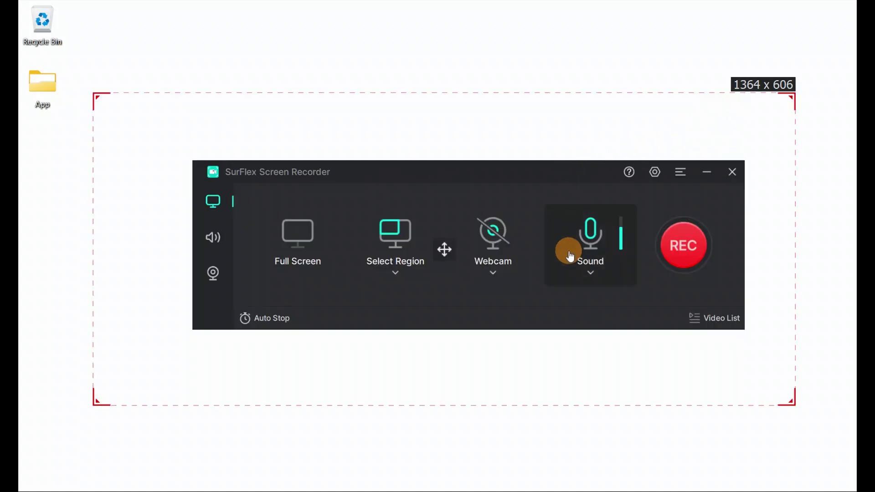
click(702, 319)
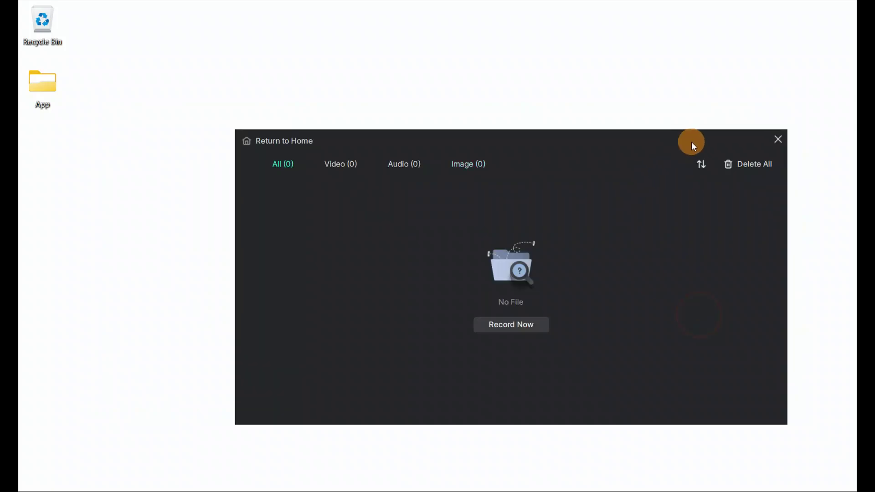
drag(691, 141, 563, 119)
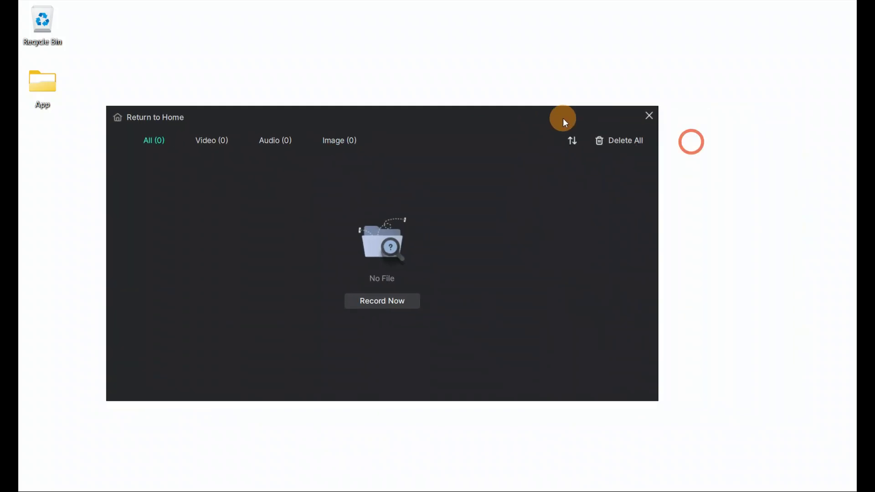
click(650, 116)
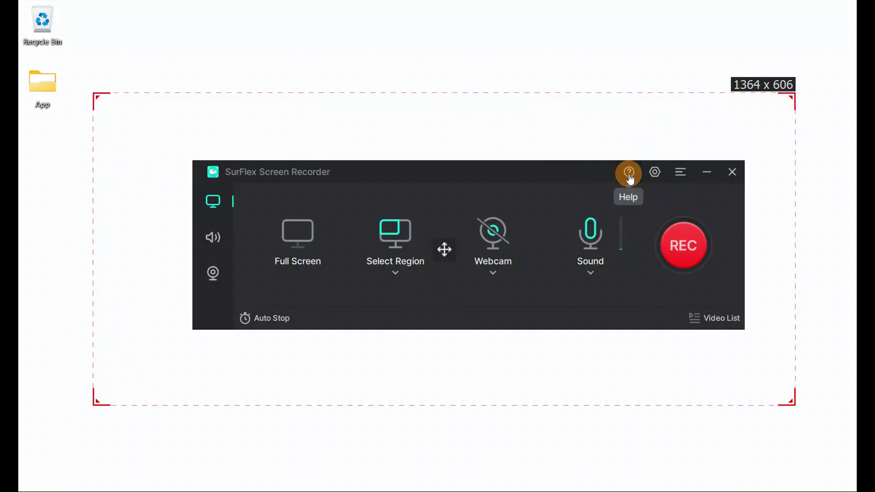
Step: In Settings, review output format, quality and frame rate, keeping MP4, HD and 30 fps
click(654, 179)
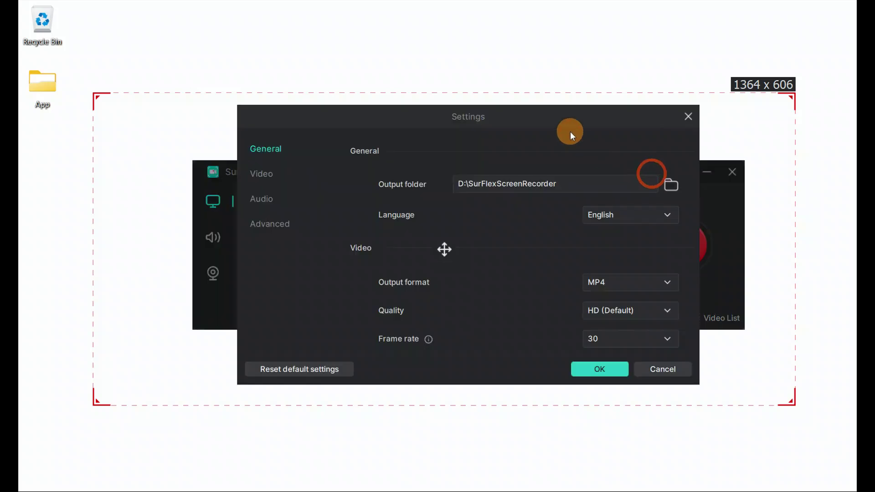
drag(556, 116, 532, 111)
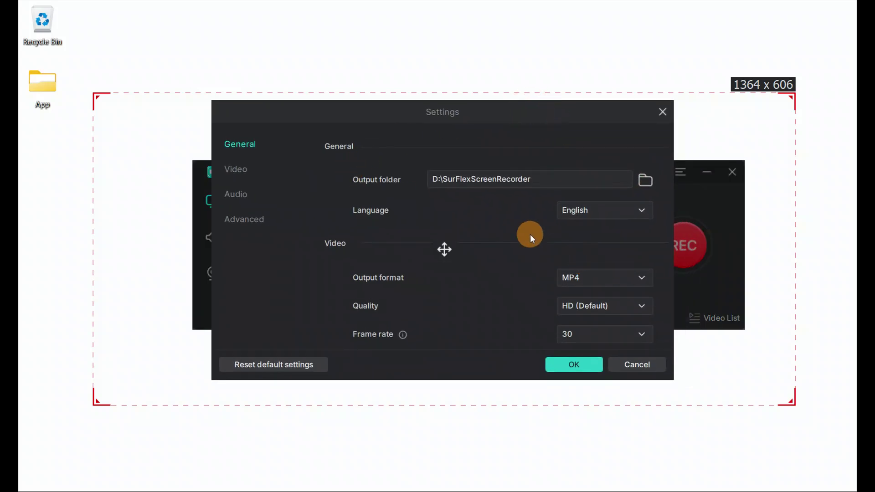
click(615, 279)
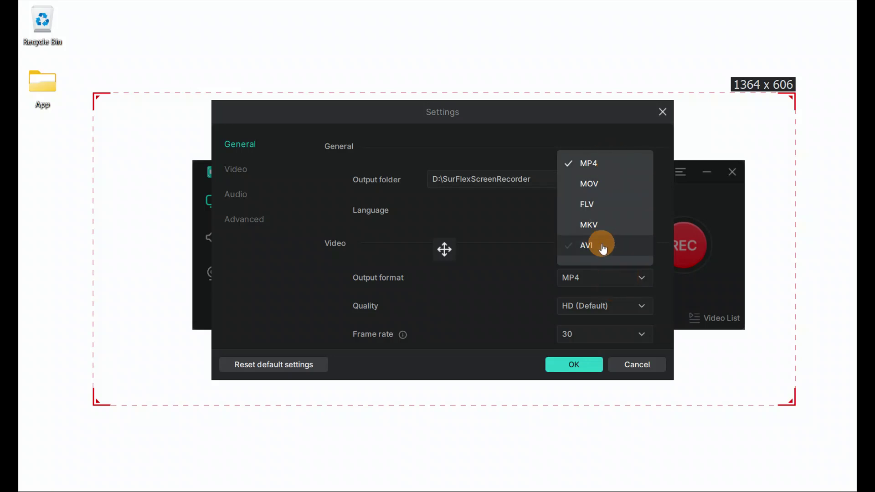
click(601, 306)
click(592, 308)
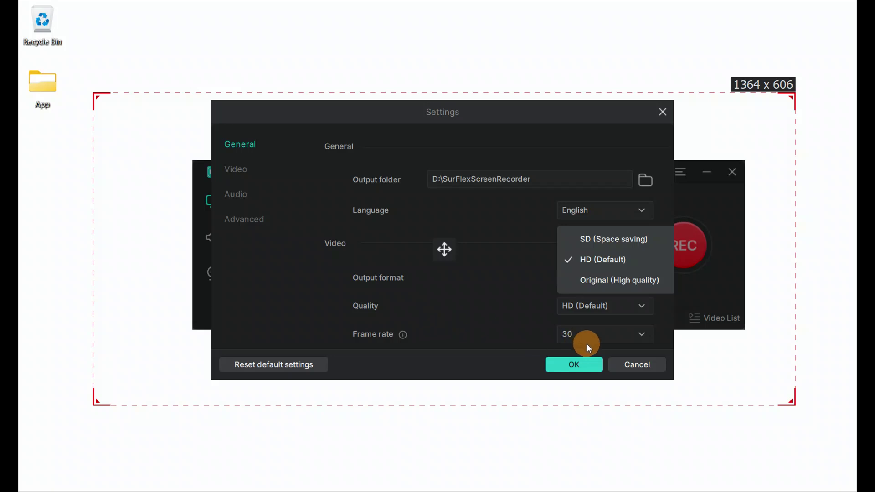
click(609, 335)
click(608, 334)
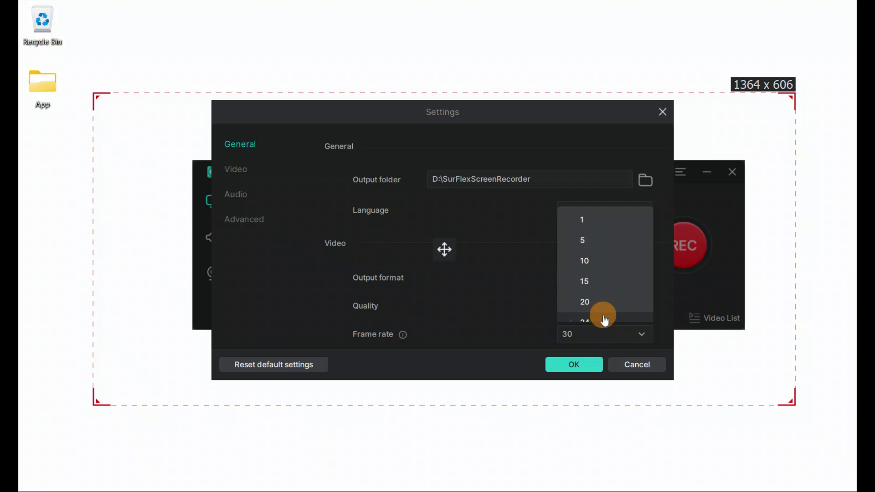
click(237, 170)
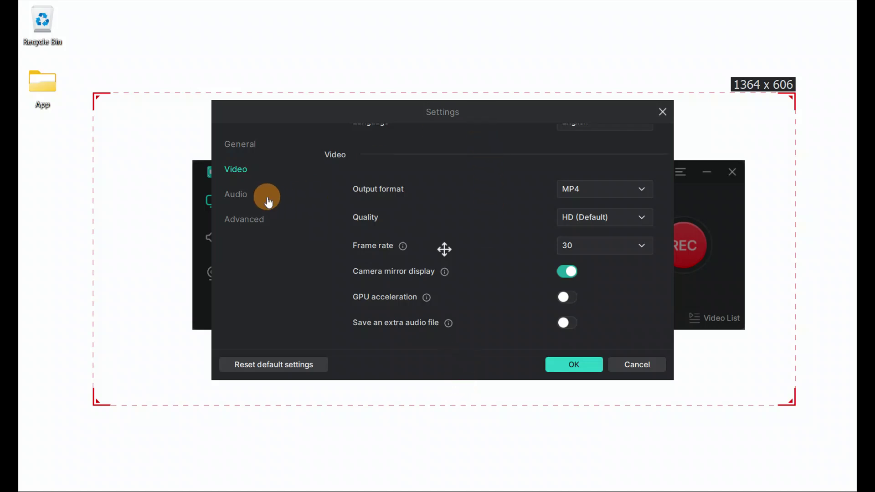
Step: Recheck video settings, keeping MP4 output, HD (Default) quality and 30 fps
click(602, 191)
click(602, 190)
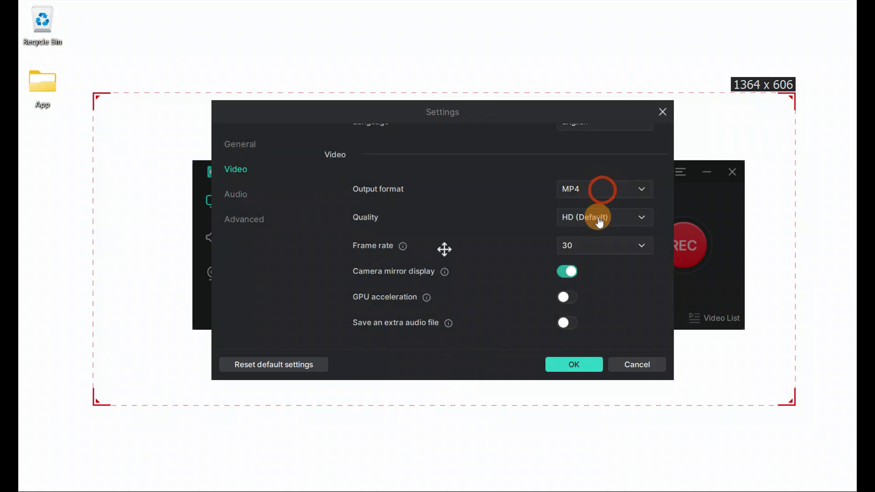
click(597, 218)
click(598, 218)
click(590, 246)
click(588, 246)
click(244, 150)
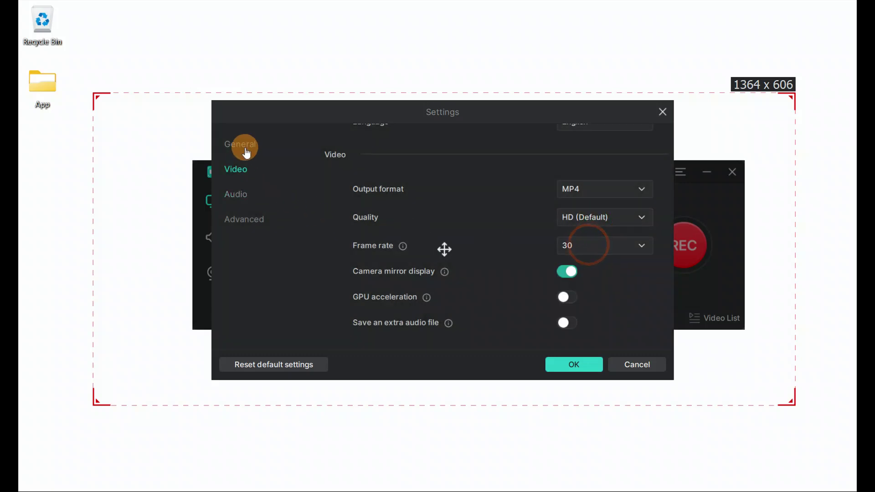
click(235, 178)
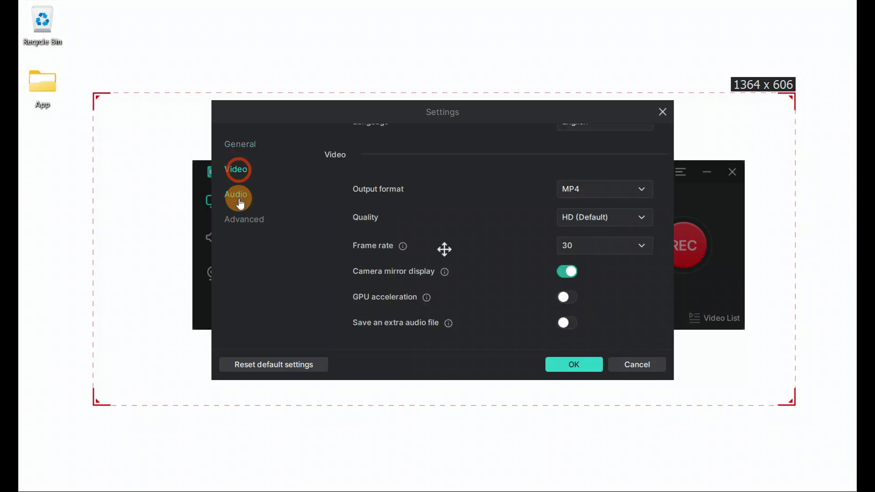
Step: In Audio settings, keep MP3 output, HQ 320Kbps bitrate and 44100Hz sampling rate
click(237, 199)
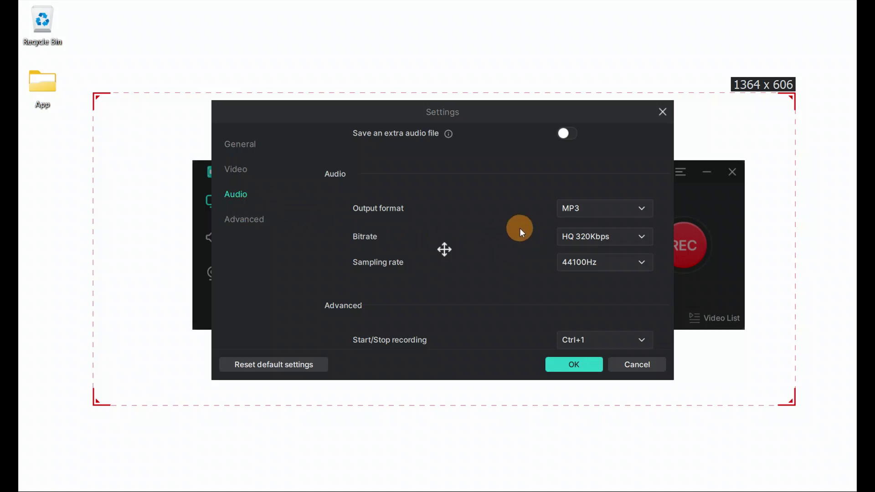
click(617, 214)
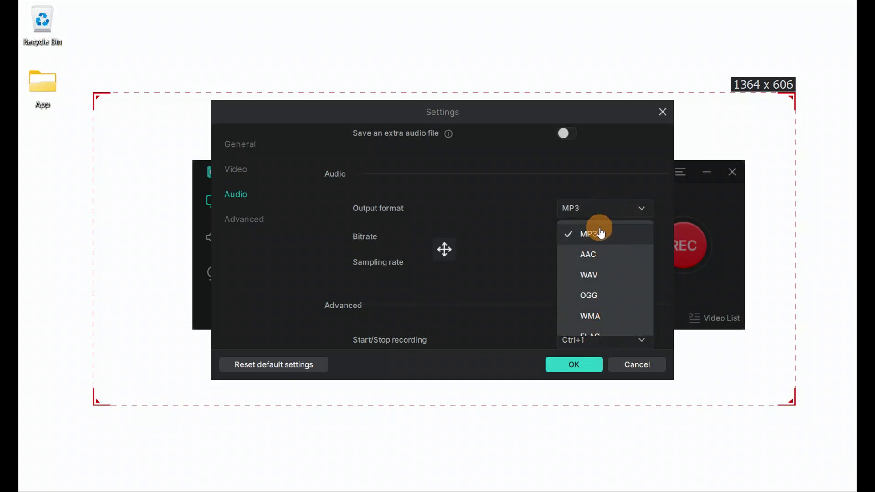
click(643, 341)
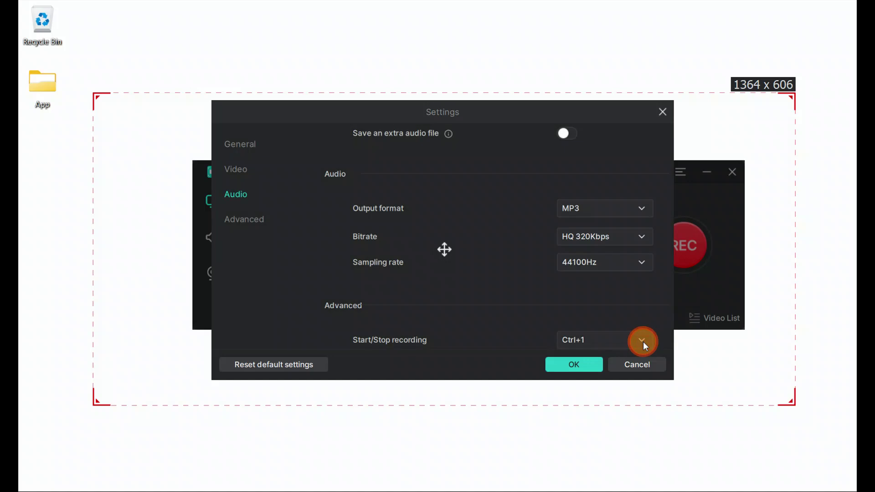
click(635, 239)
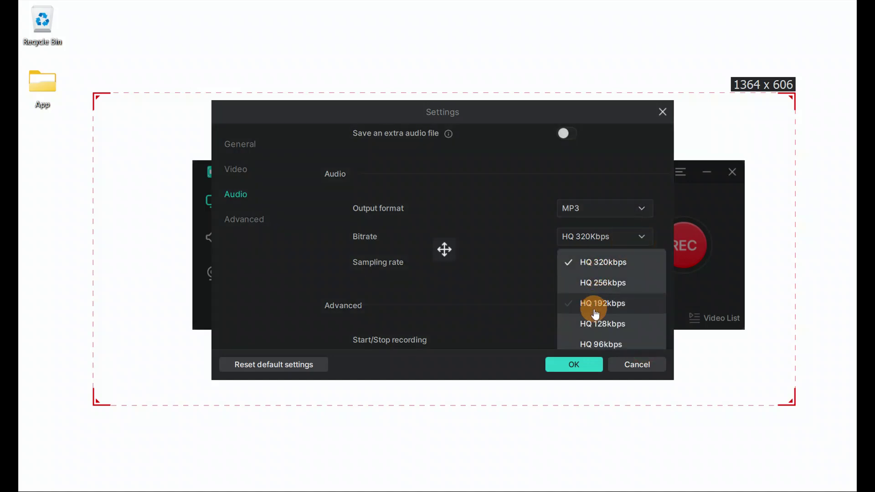
click(523, 281)
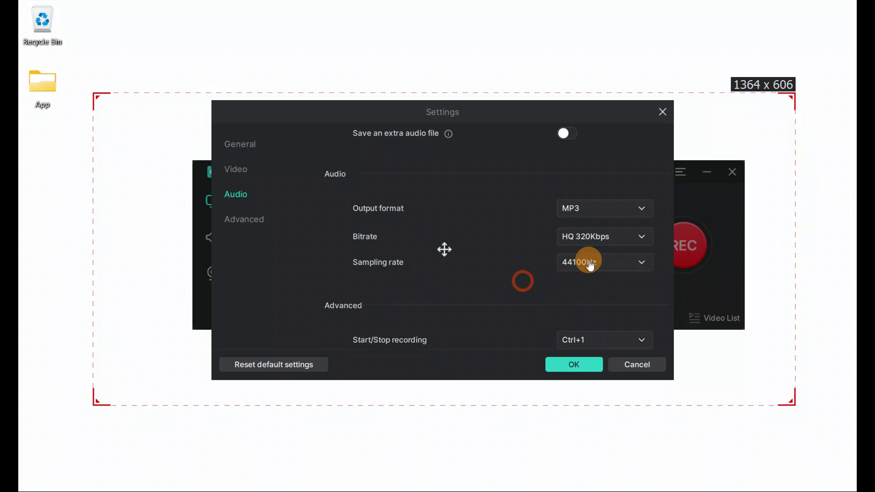
click(605, 264)
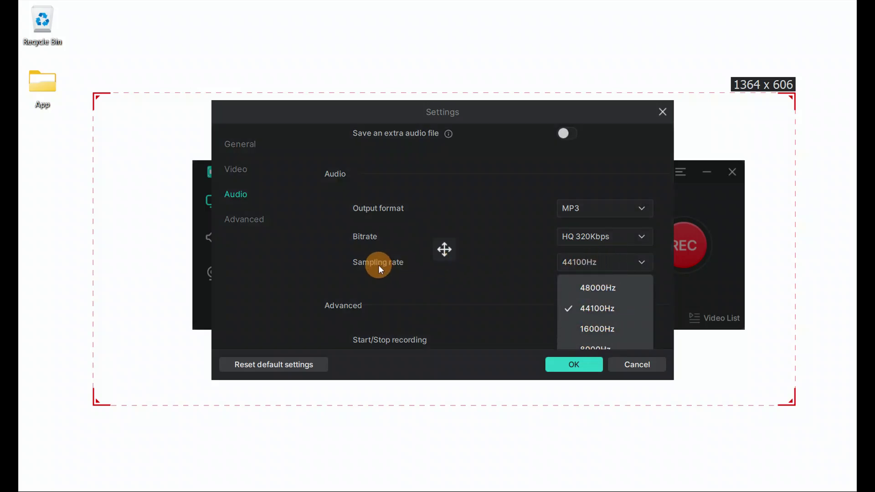
click(440, 321)
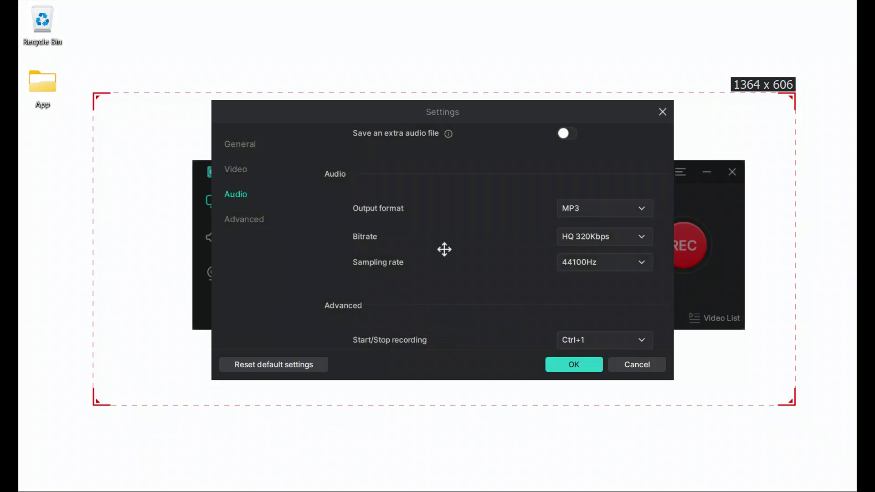
click(226, 219)
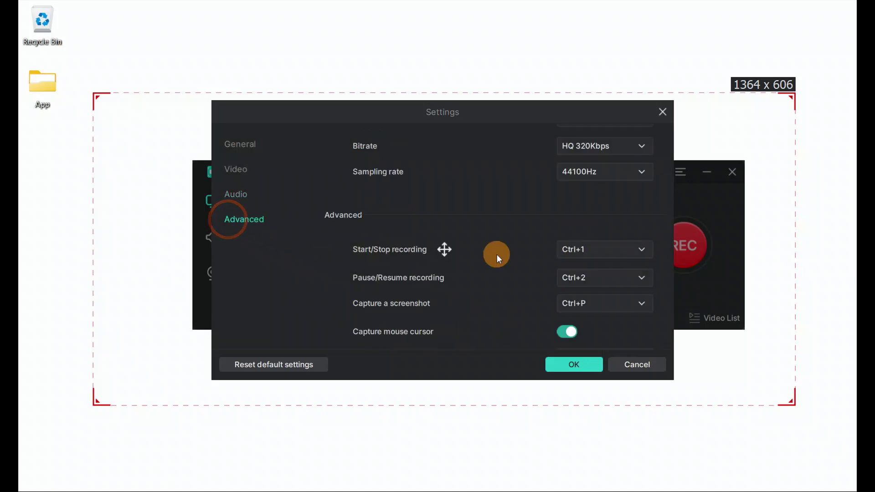
Step: Review hotkeys, keeping Ctrl+1, Ctrl+2 and Ctrl+P, and recheck bitrate and 44100Hz sampling
click(632, 249)
click(631, 247)
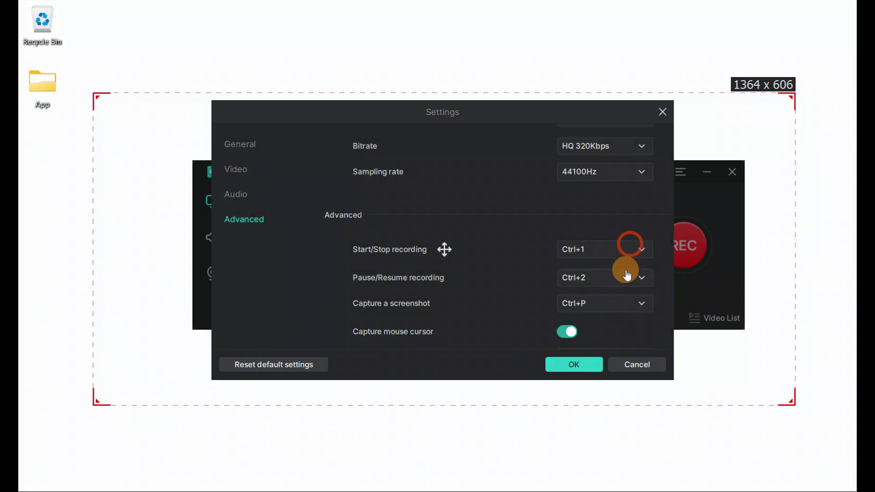
click(625, 276)
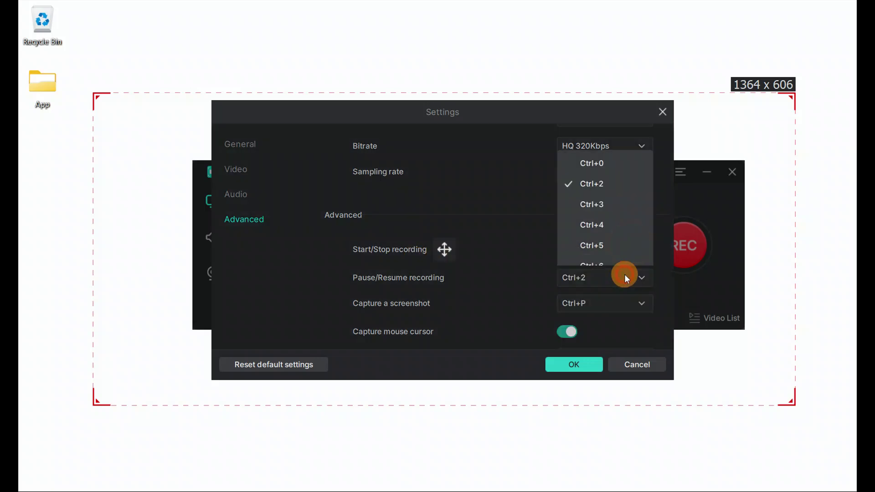
click(609, 310)
click(610, 311)
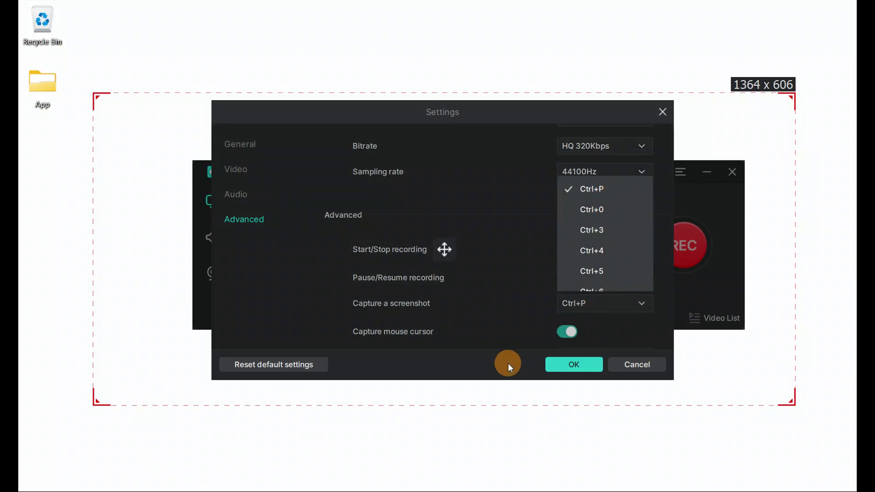
click(467, 358)
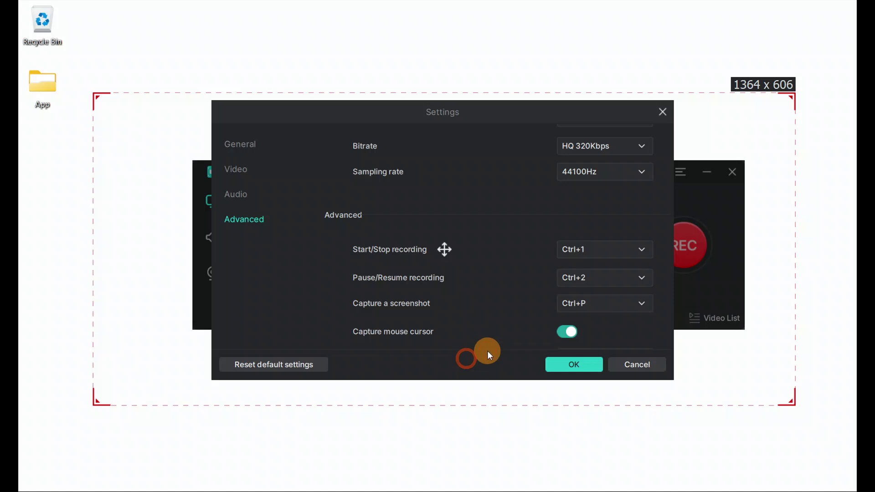
click(617, 151)
click(617, 148)
click(595, 176)
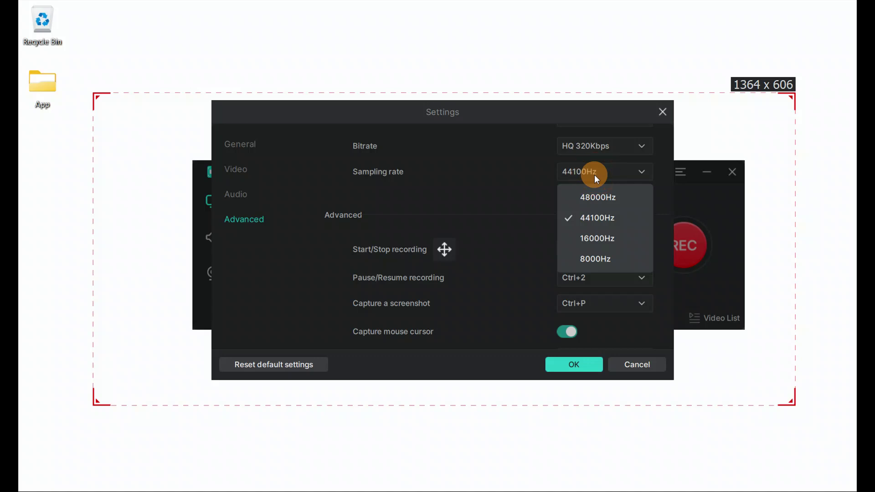
click(594, 174)
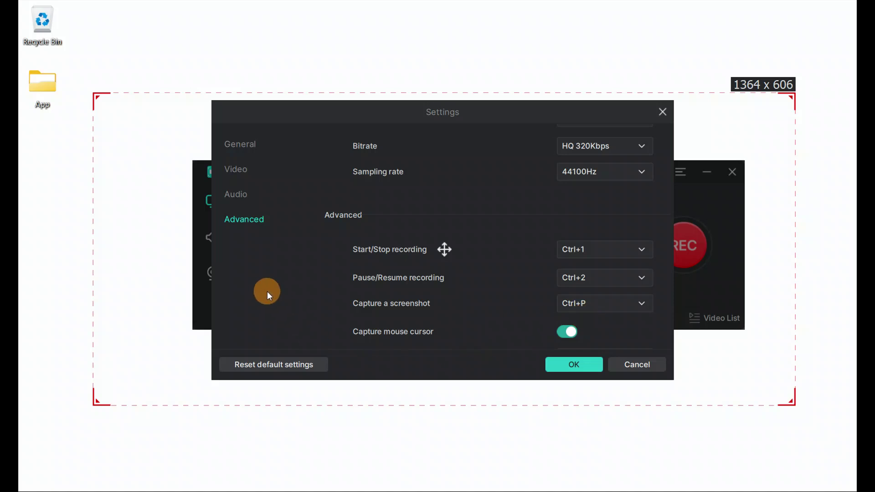
Step: Keep mouse cursor capture on, reset default settings, and apply them with OK
click(568, 333)
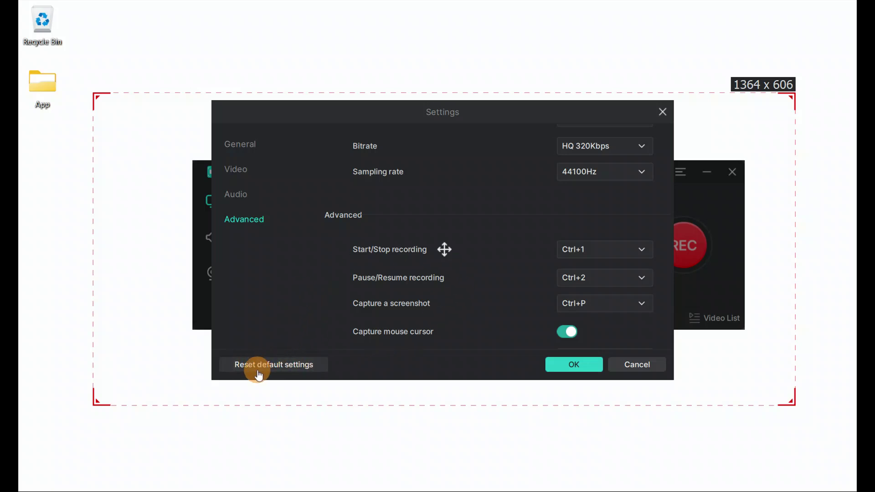
click(275, 368)
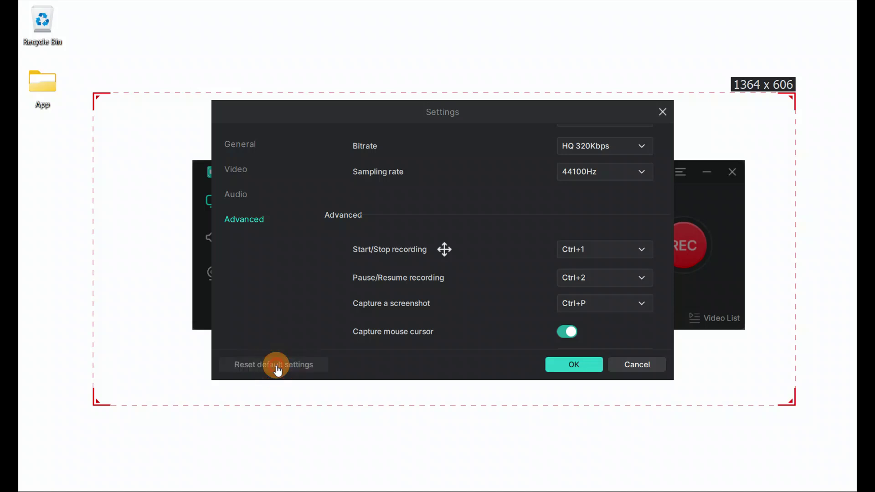
click(563, 375)
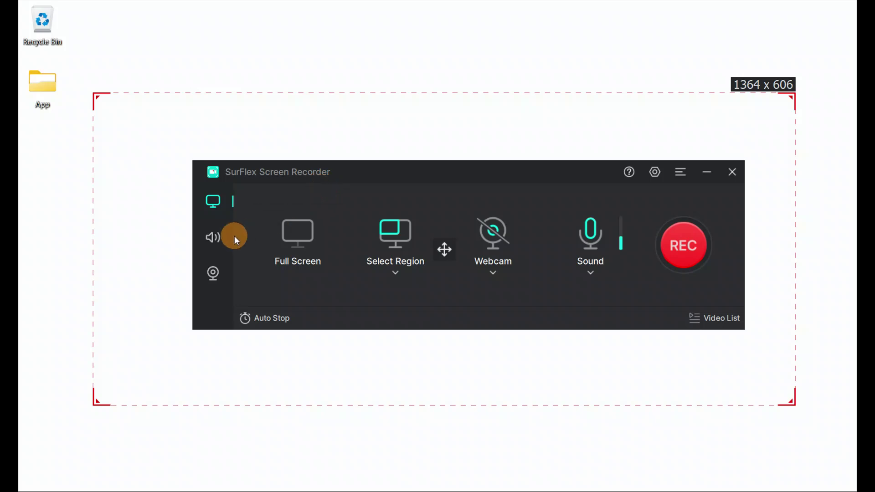
Step: Switch to Record Audio mode with Microphone as the input
click(209, 245)
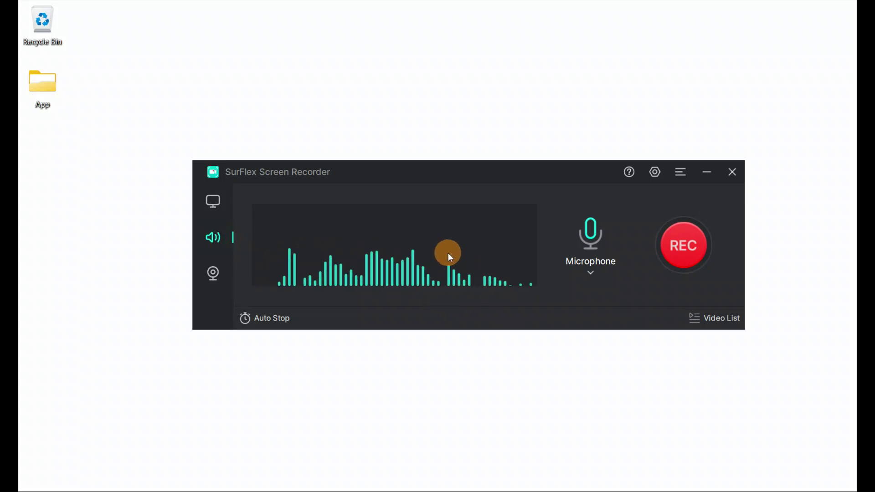
Step: Record a 14-second microphone clip with one pause and resume, saving 20250730_170816833.mp3
click(680, 259)
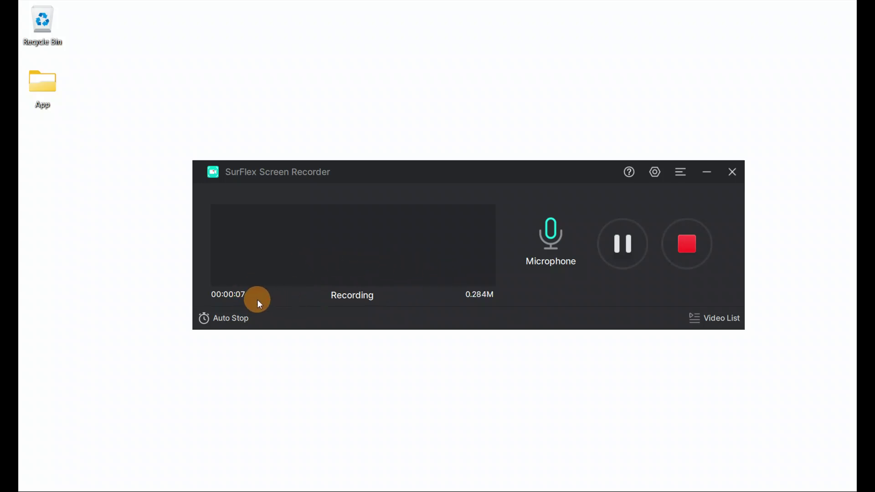
click(622, 244)
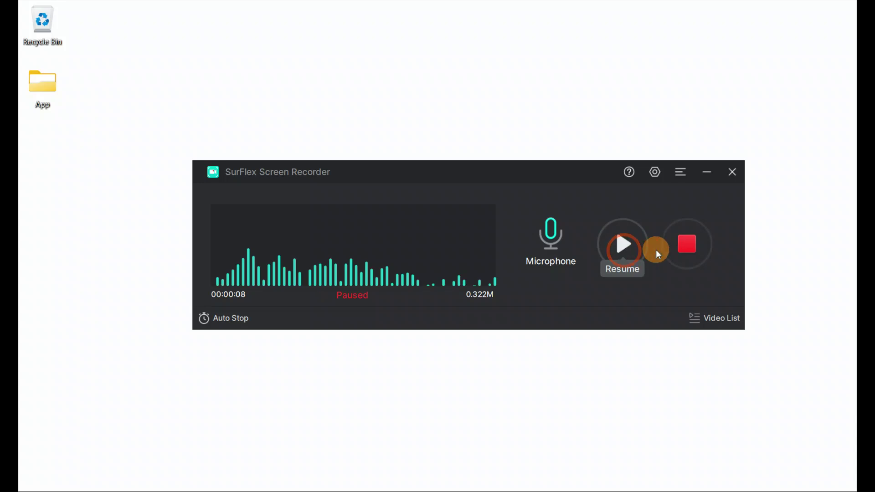
click(616, 249)
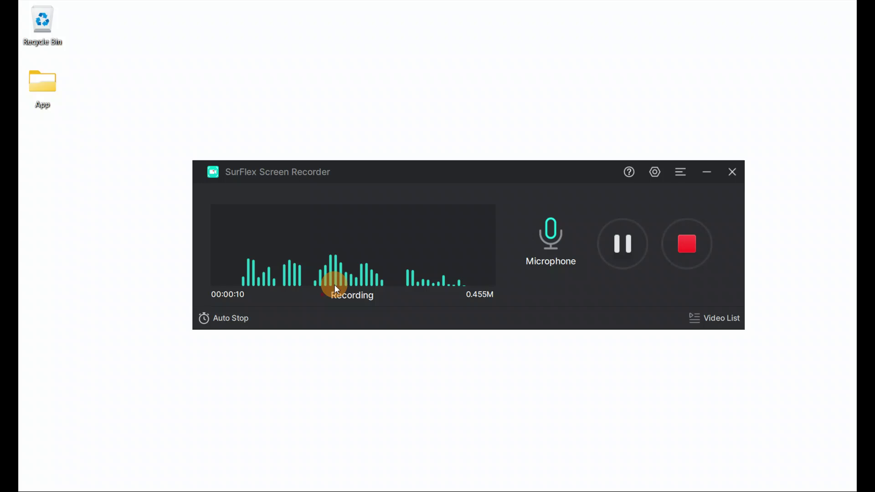
click(683, 251)
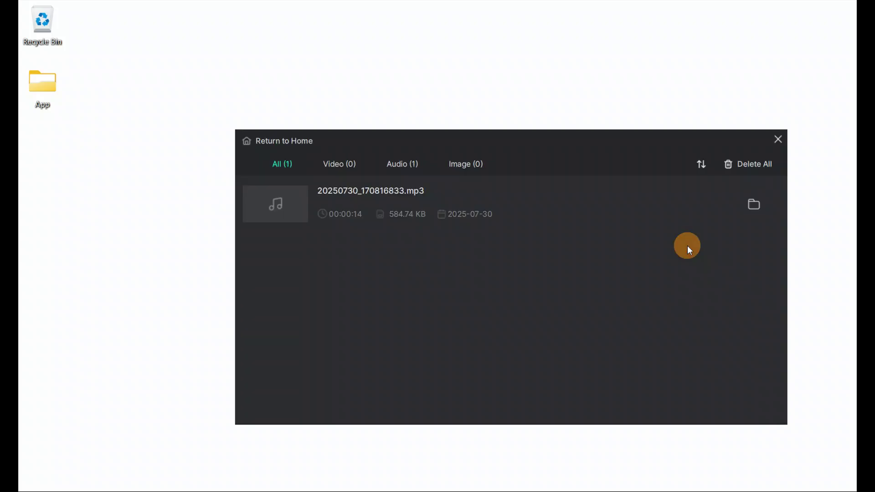
Step: Play the recorded 20250730_170816833.mp3 in Media Player, then close the player
drag(604, 130, 508, 121)
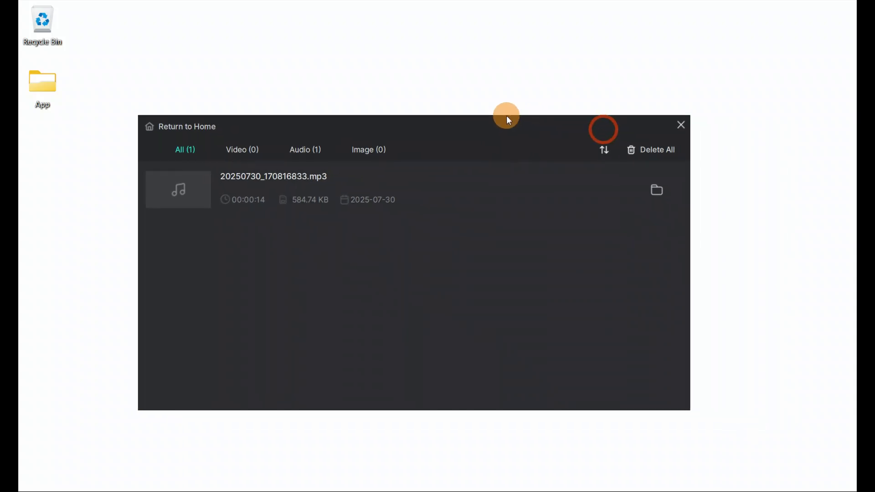
double_click(274, 184)
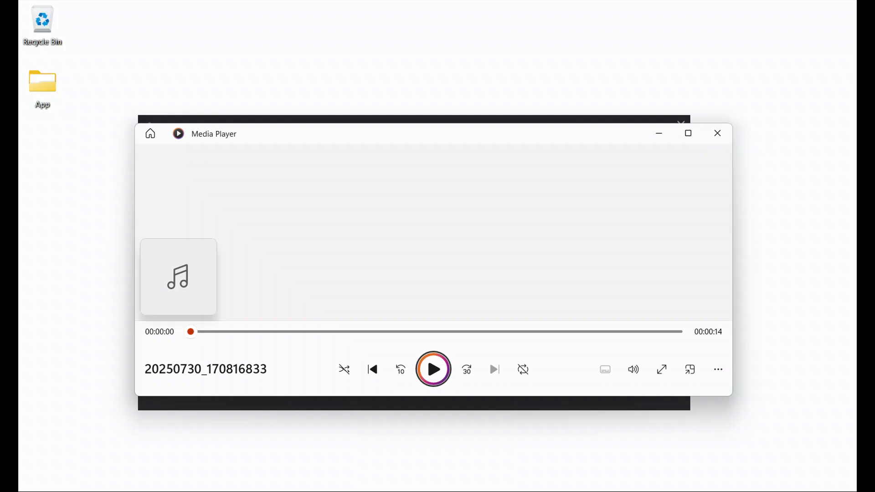
click(718, 134)
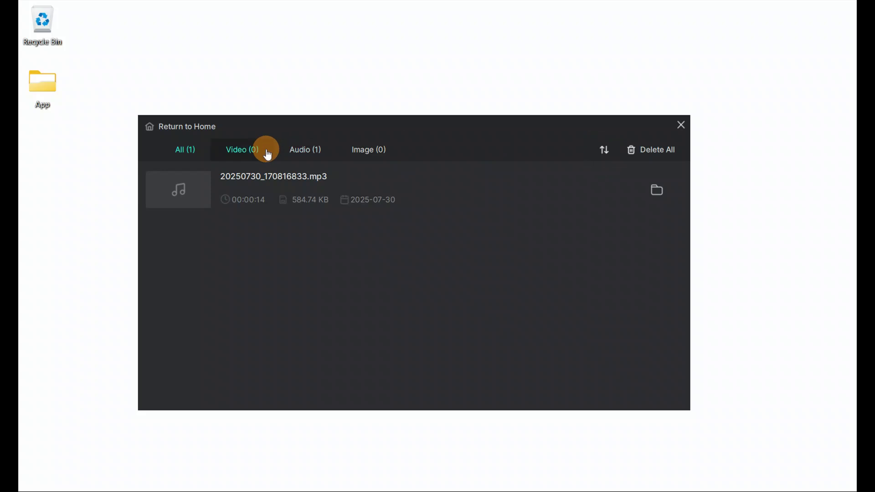
Step: Toggle the Video List between Audio and Video filters, then close the list
click(300, 151)
click(243, 150)
click(303, 149)
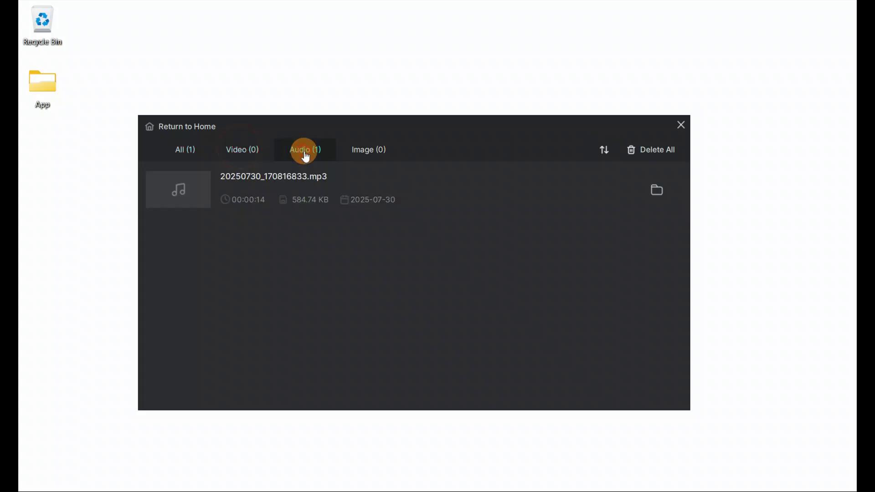
click(682, 130)
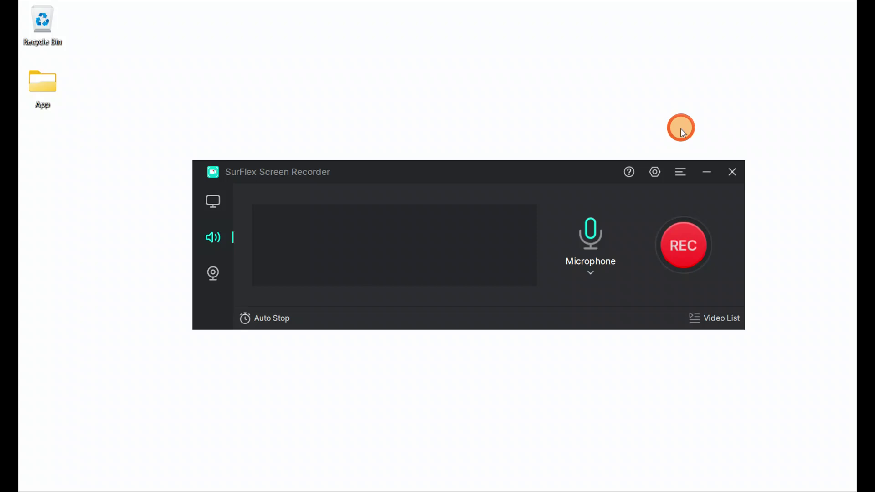
Step: Switch to Record Screen mode and begin recording the 1364 x 606 region after the countdown
click(216, 213)
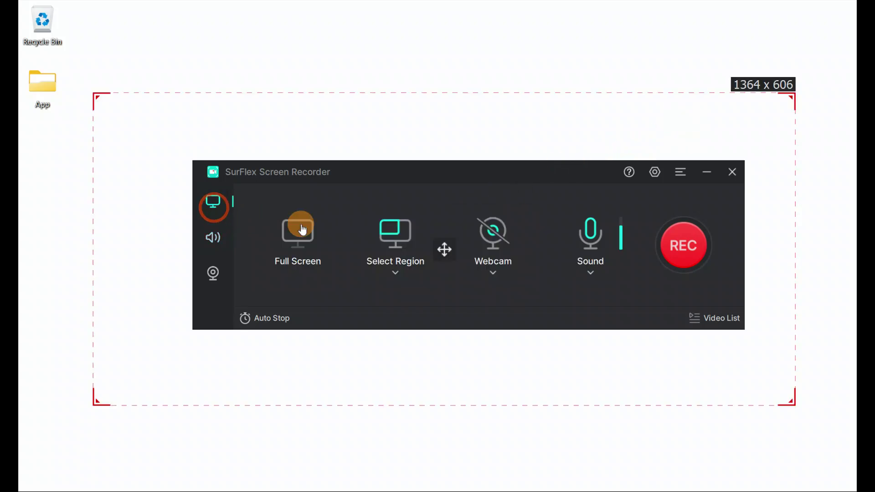
click(690, 261)
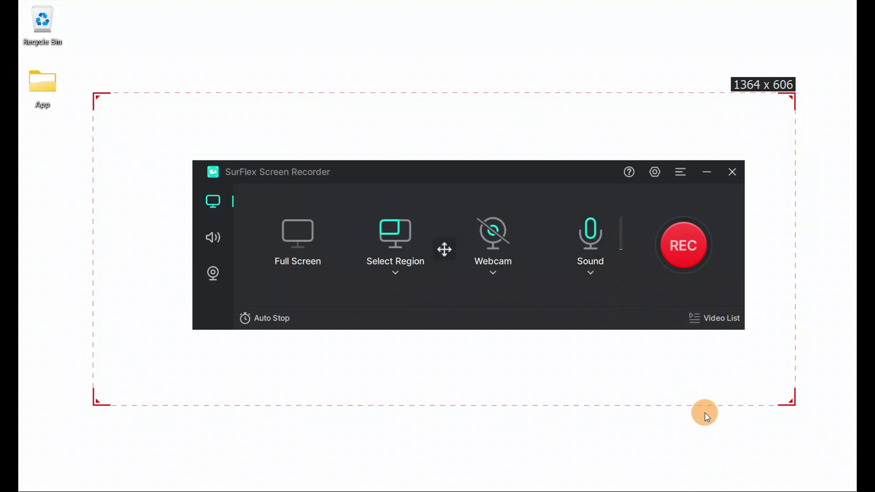
click(689, 248)
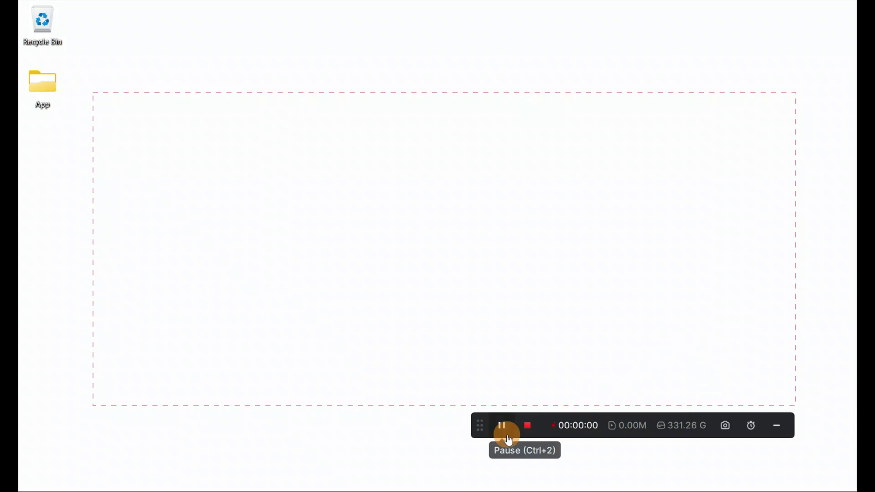
Step: Leave Auto Stop unchanged and take three screenshots of the recording region
click(755, 431)
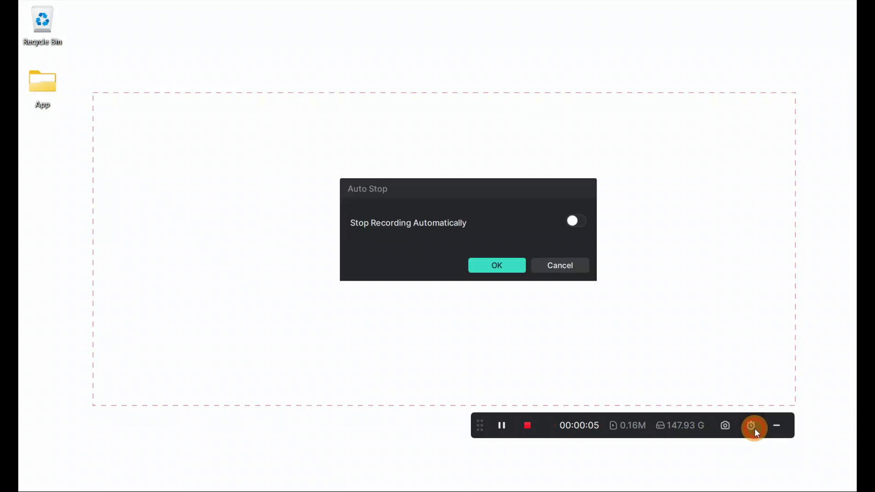
click(570, 268)
click(728, 433)
click(728, 433)
click(728, 433)
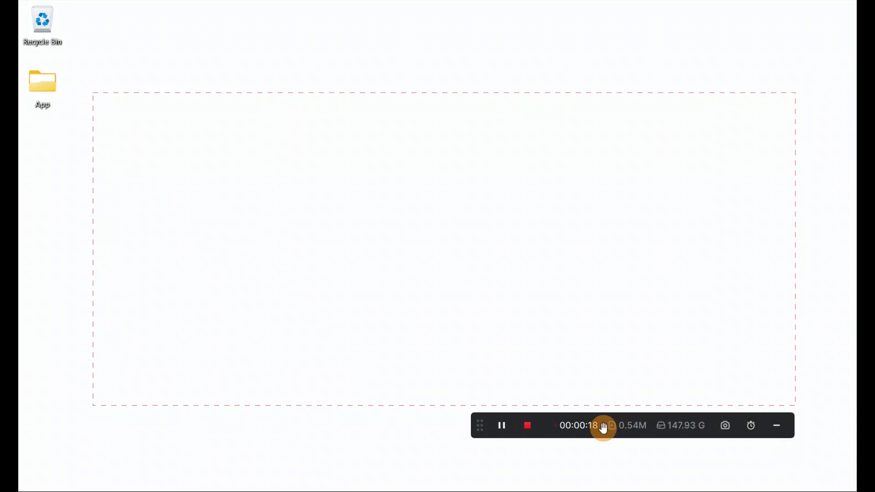
Step: Pause and resume the recording, then bring the Chrome SurFlex buy page into view
mouse_move(478, 427)
mouse_down()
mouse_move(454, 431)
mouse_move(479, 426)
mouse_up()
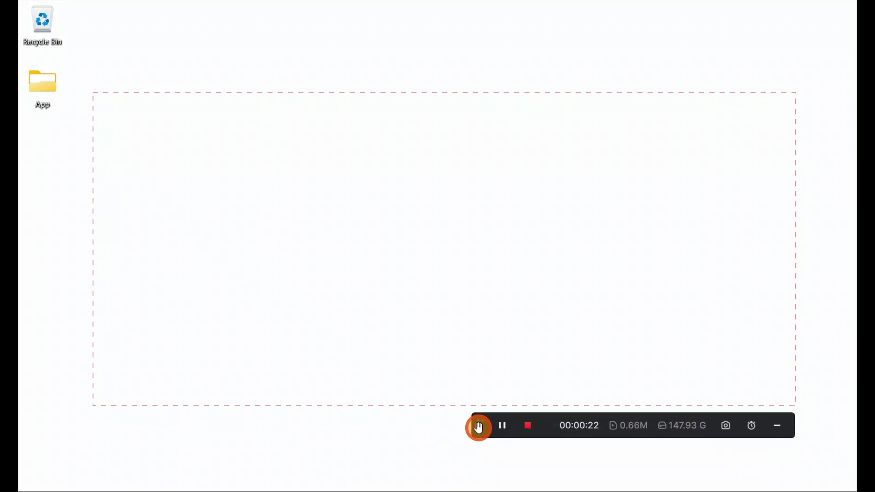
click(502, 429)
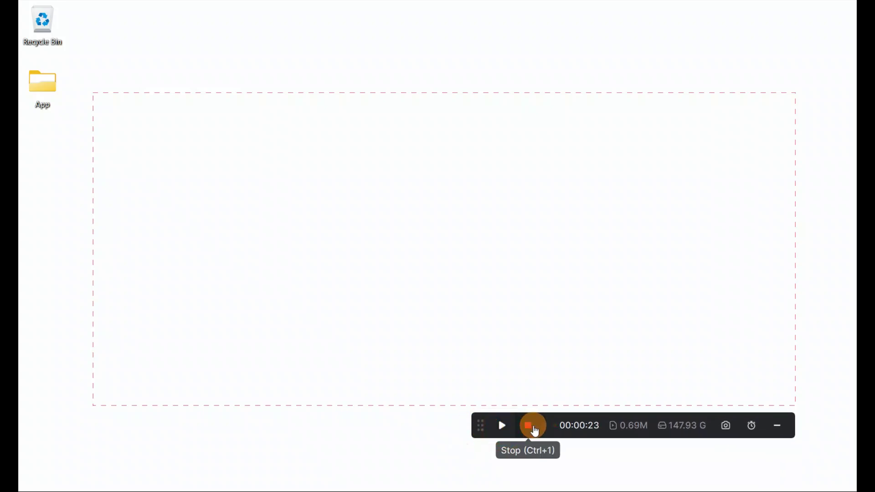
click(502, 431)
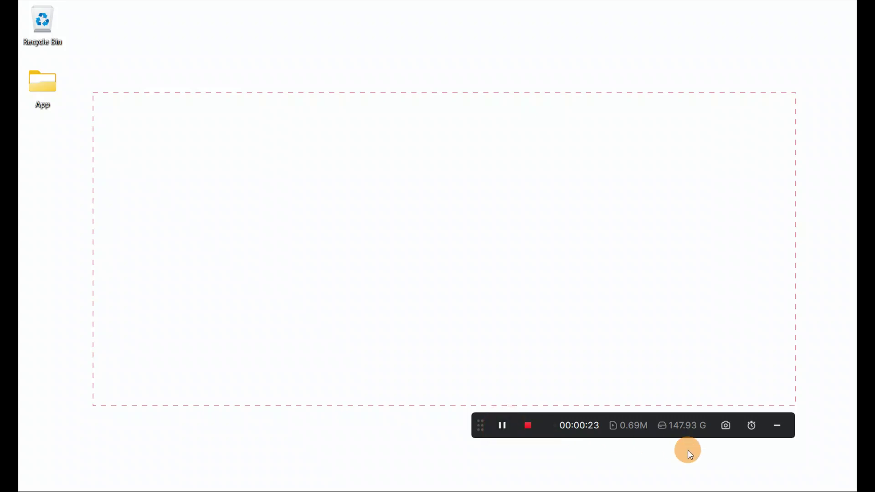
key(alt+Tab)
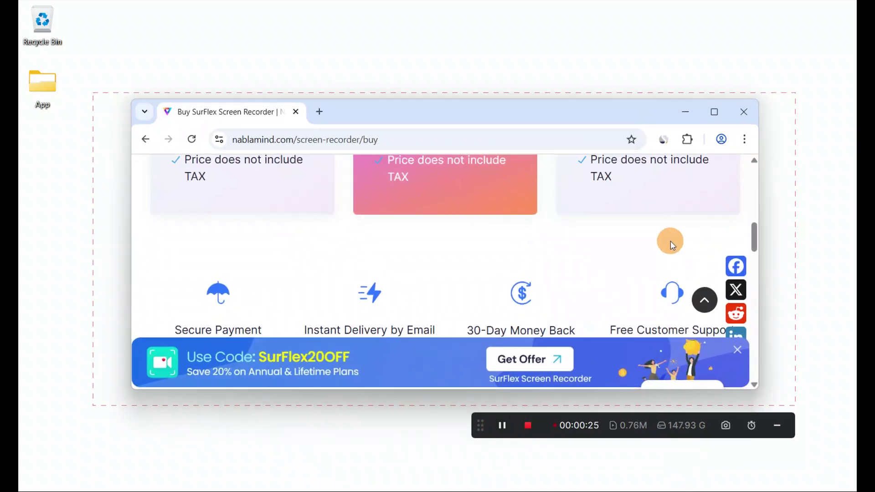
Step: Compare the buy page's Windows and Mac price cards
drag(756, 235, 742, 202)
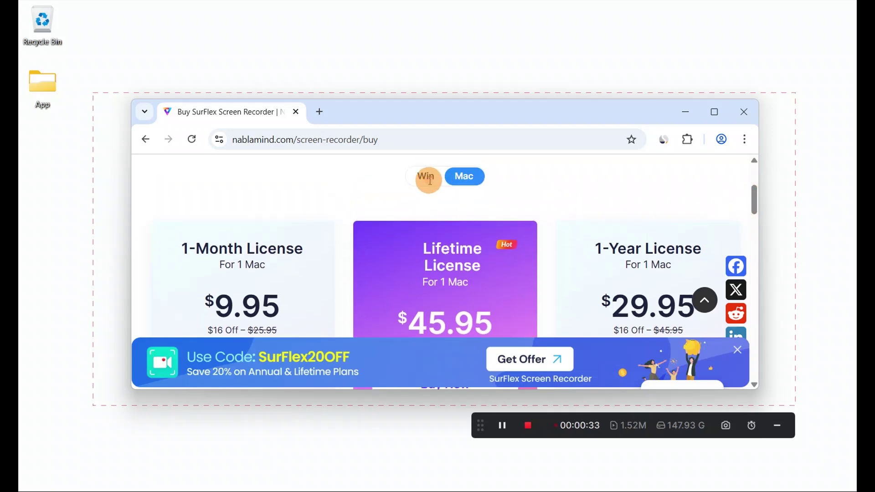
click(428, 178)
click(470, 177)
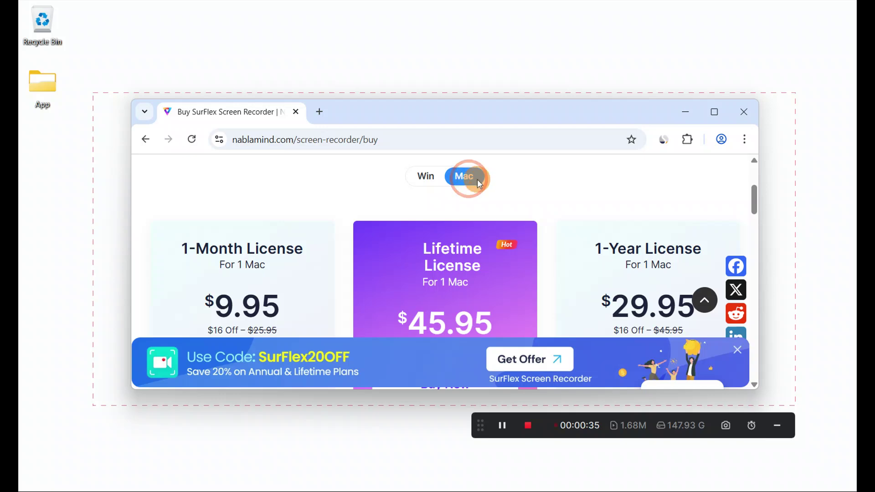
Step: Go back to the SurFlex Screen Recorder product page and scroll it to the top
click(145, 139)
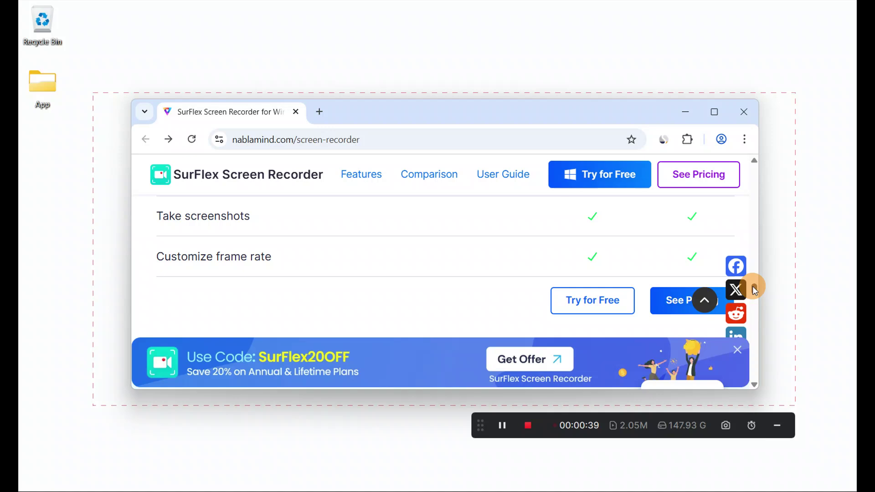
mouse_move(753, 286)
mouse_down()
mouse_move(753, 263)
mouse_move(750, 290)
mouse_move(743, 287)
mouse_up()
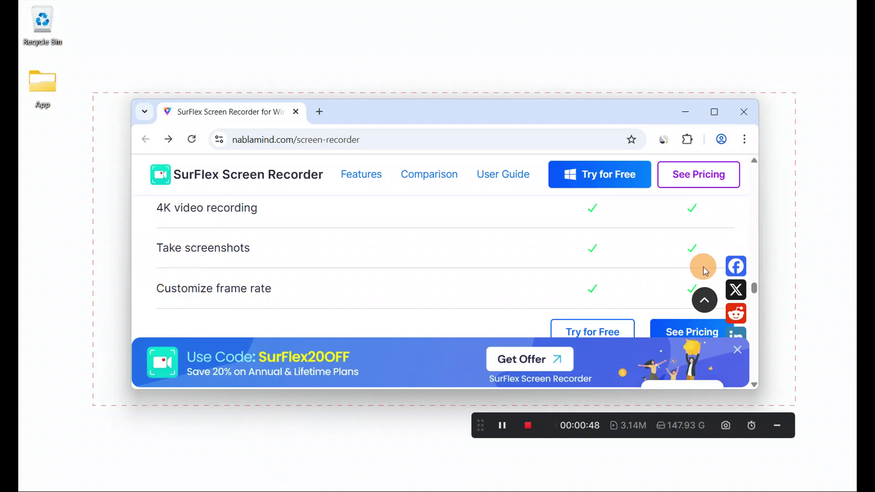
drag(754, 287, 744, 172)
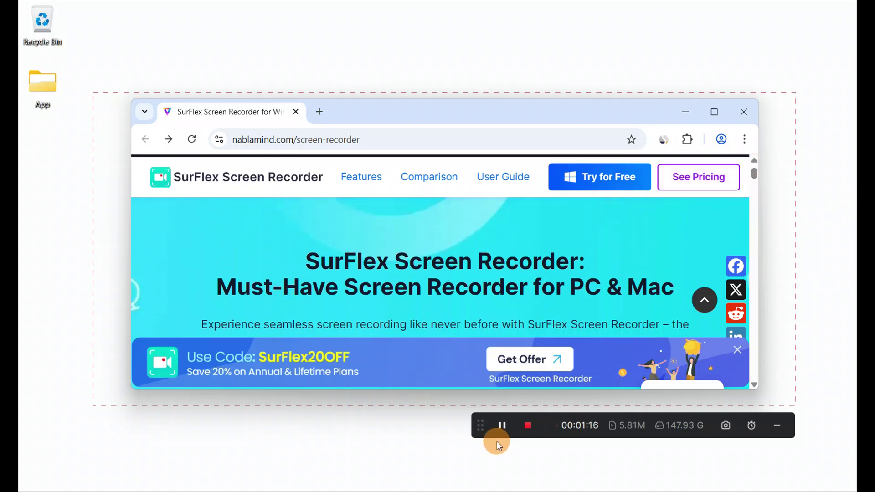
Step: Stop the recording and play 20250730_170932303.mp4 in Media Player, seeking ahead to about 00:00:33
click(529, 426)
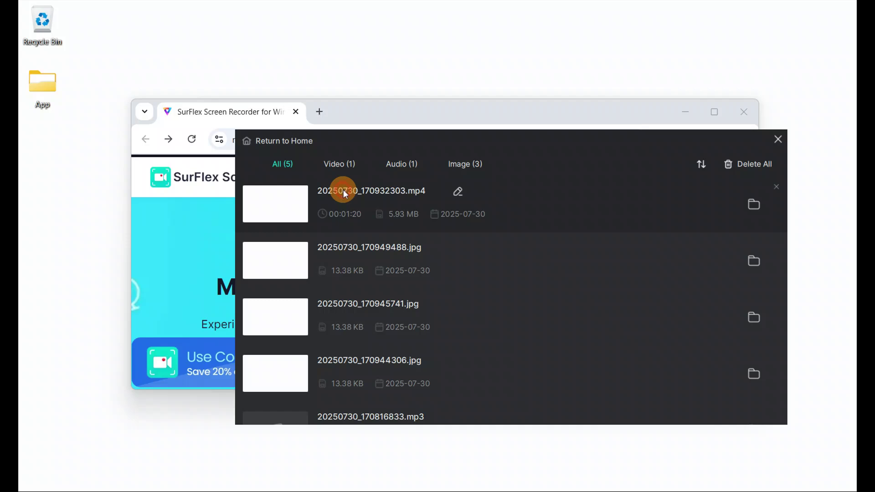
double_click(345, 195)
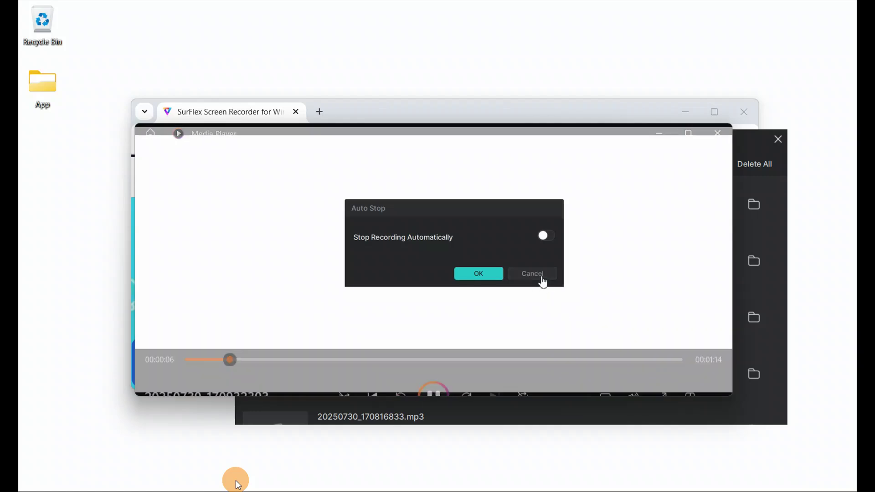
click(539, 275)
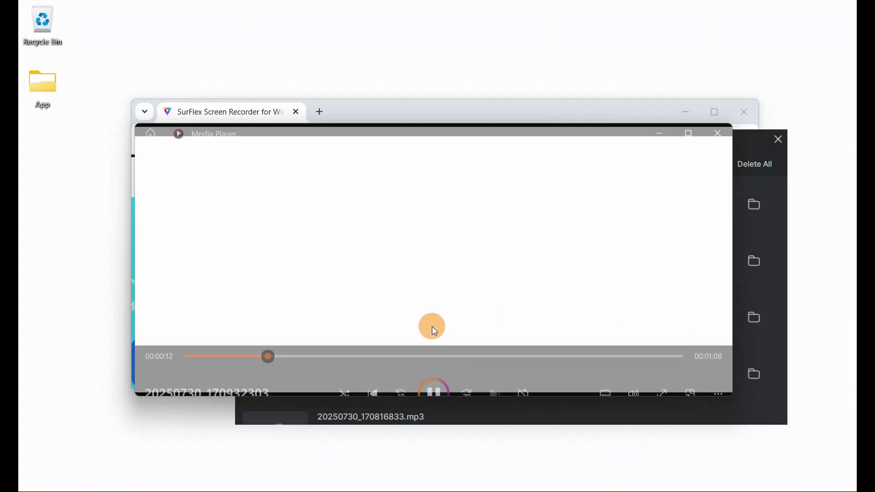
drag(286, 331, 679, 332)
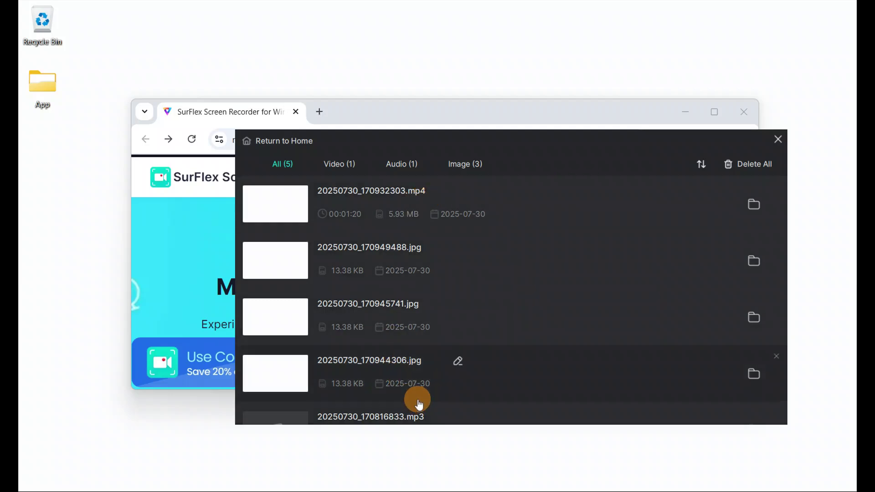
Step: Reverse the Video List sort order several times, ending with the MP3 at the top
click(755, 208)
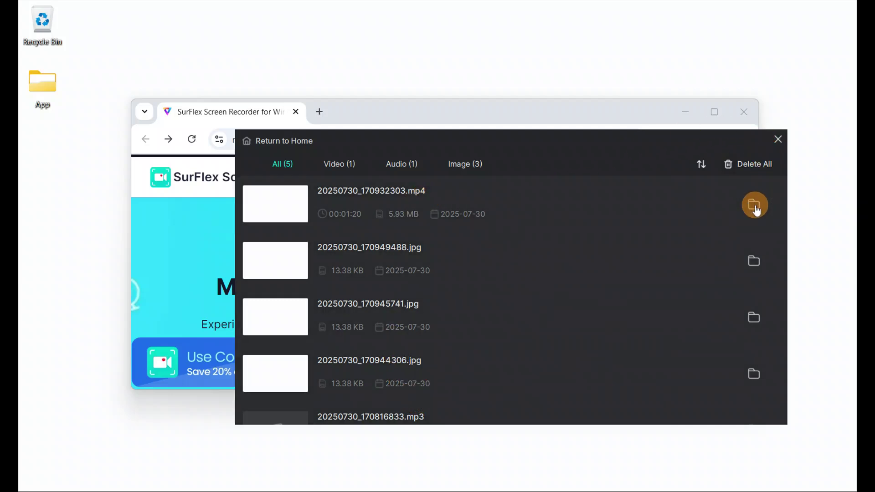
click(704, 167)
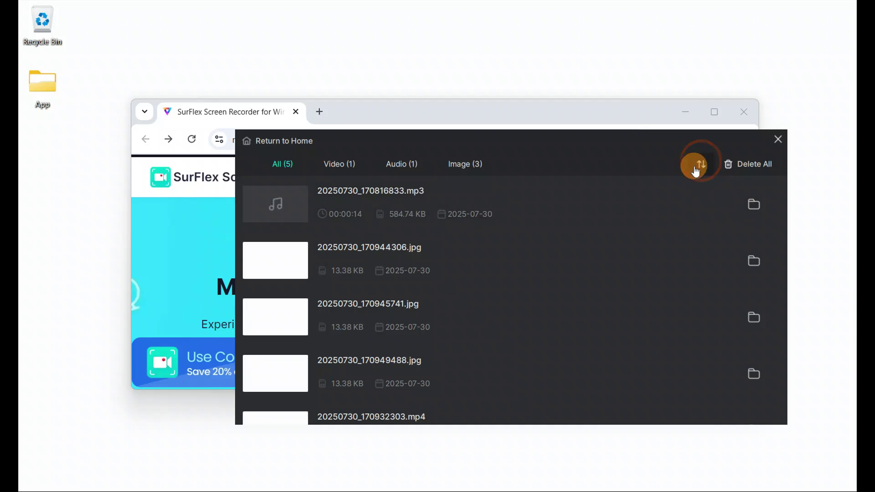
click(704, 168)
click(704, 167)
click(704, 168)
click(704, 168)
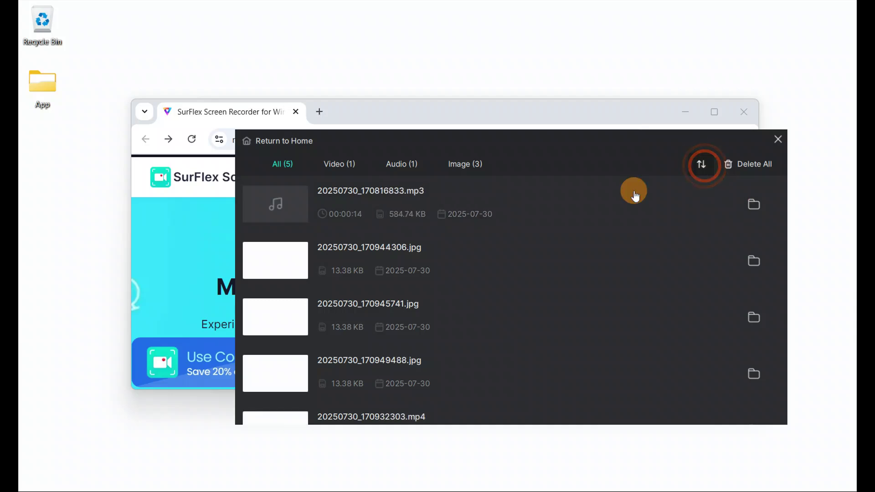
Step: View a saved 1364 x 606 screenshot JPG in Photos, then close it
click(344, 279)
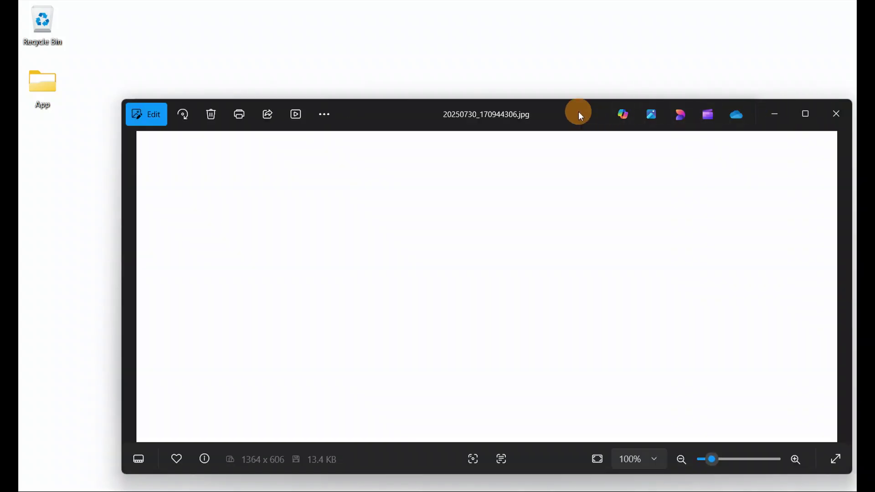
drag(579, 111, 535, 111)
click(789, 118)
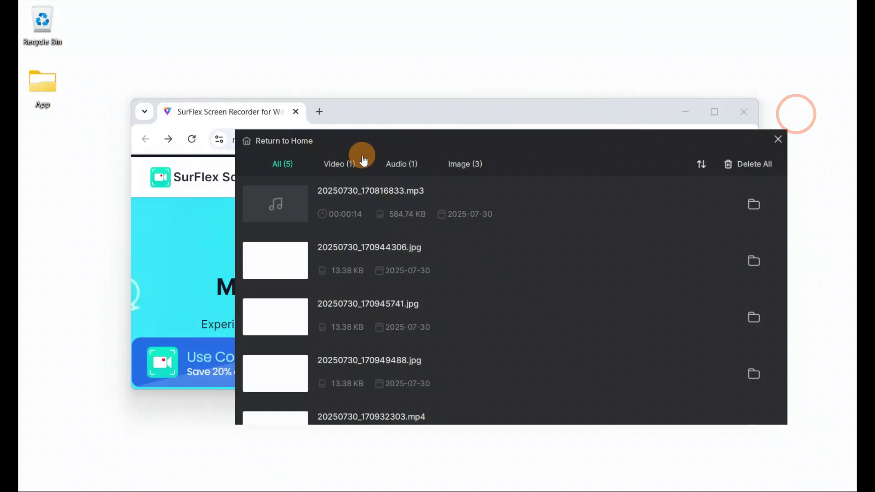
Step: Filter the list by Image, Audio and Video, then close Video List
click(474, 163)
click(412, 167)
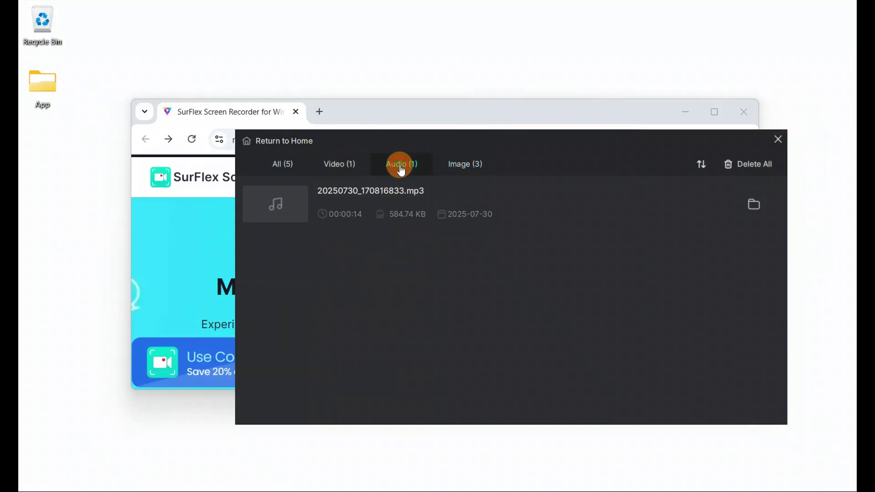
click(337, 168)
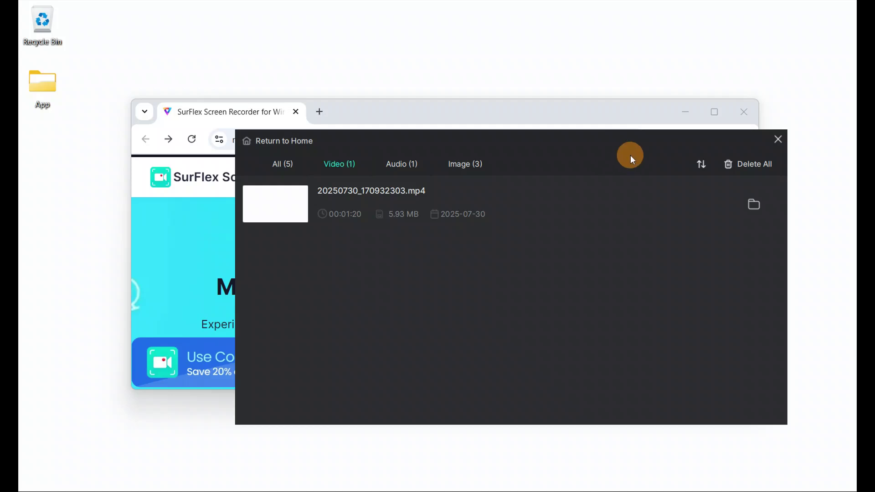
click(778, 145)
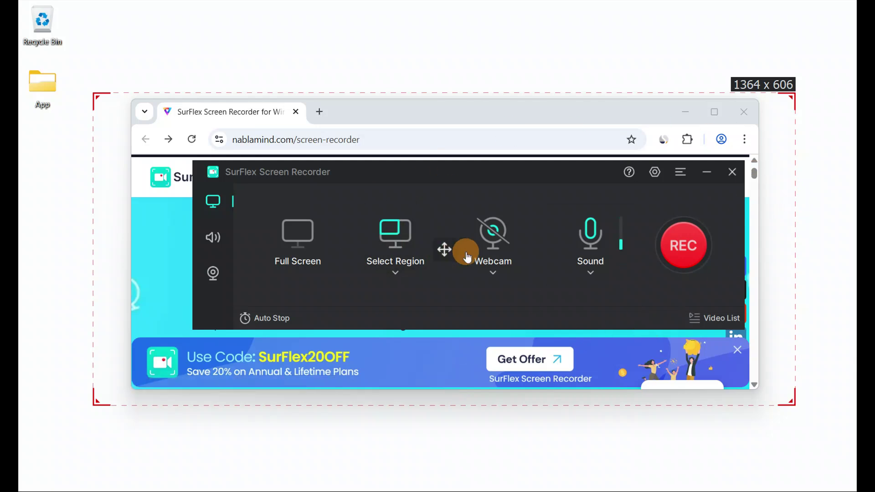
click(652, 263)
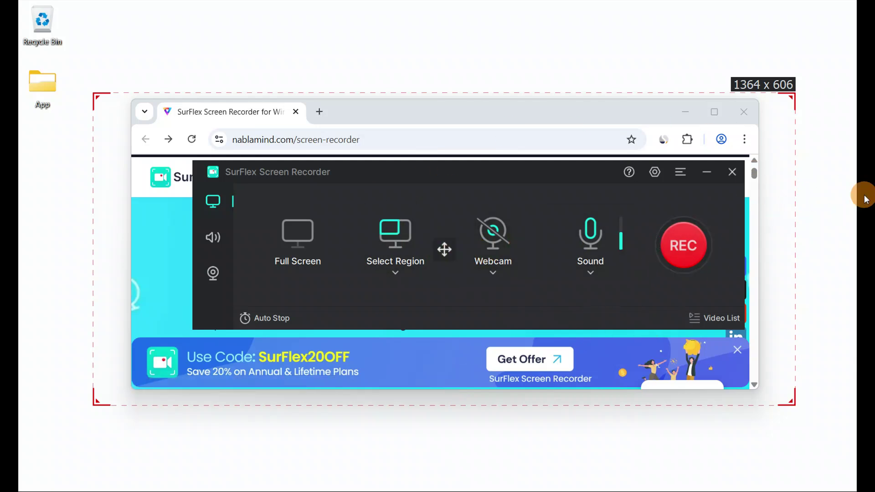